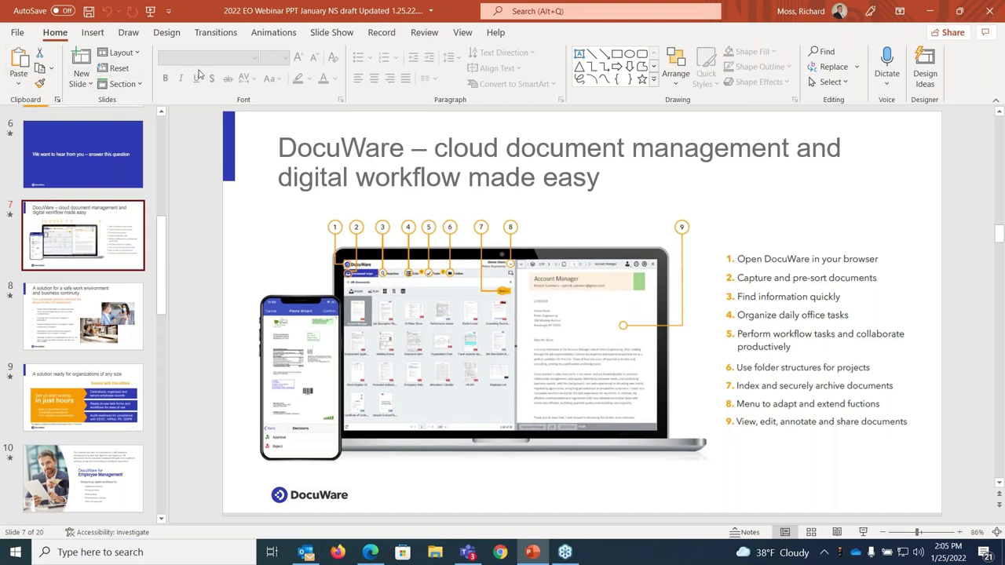
Step: Switch from the presentation to DocuWare in the Edge browser and show the VTM - Inbox document tray
{"action": "left_click", "coordinate": [331, 32]}
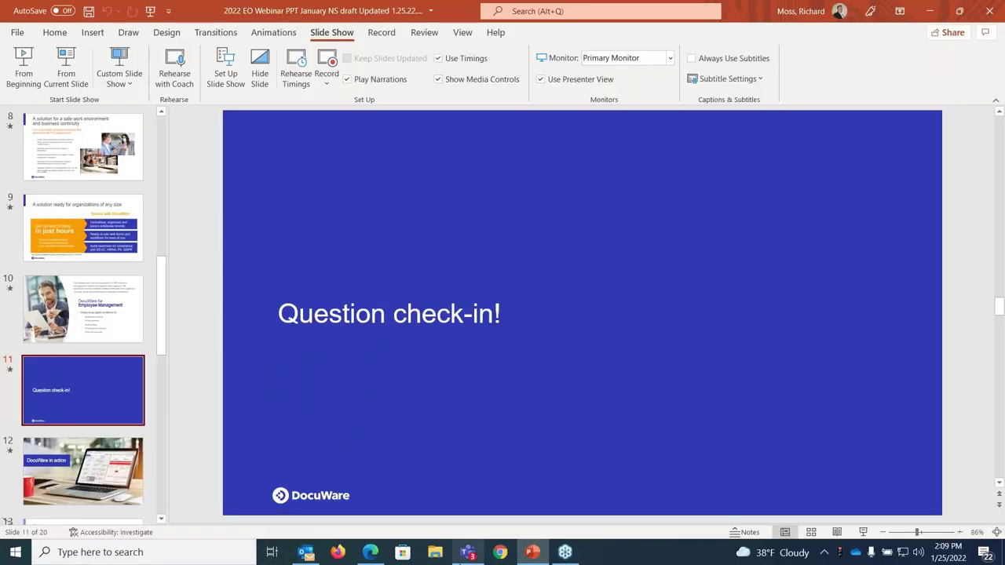
{"action": "left_click", "coordinate": [370, 551]}
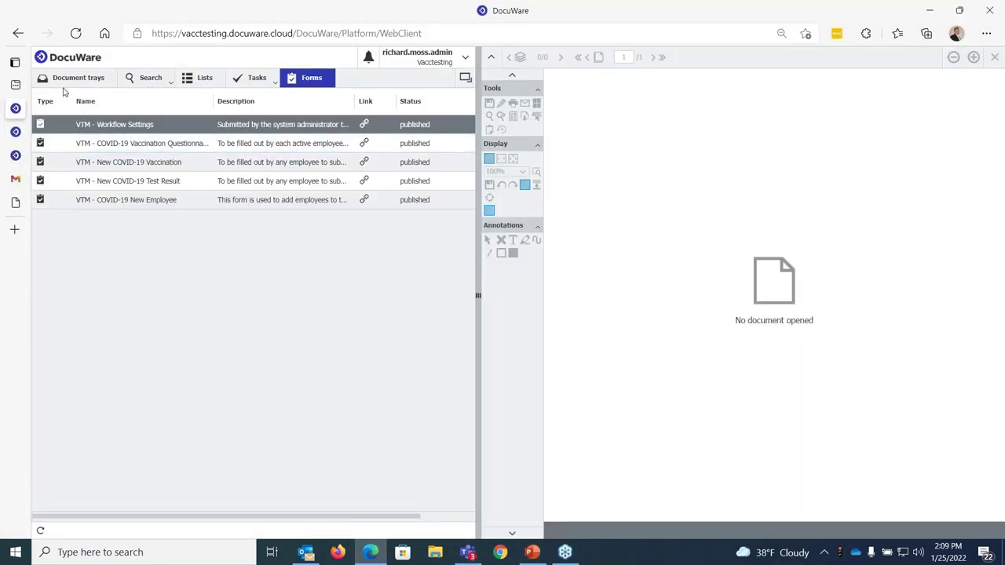
{"action": "left_click", "coordinate": [75, 82]}
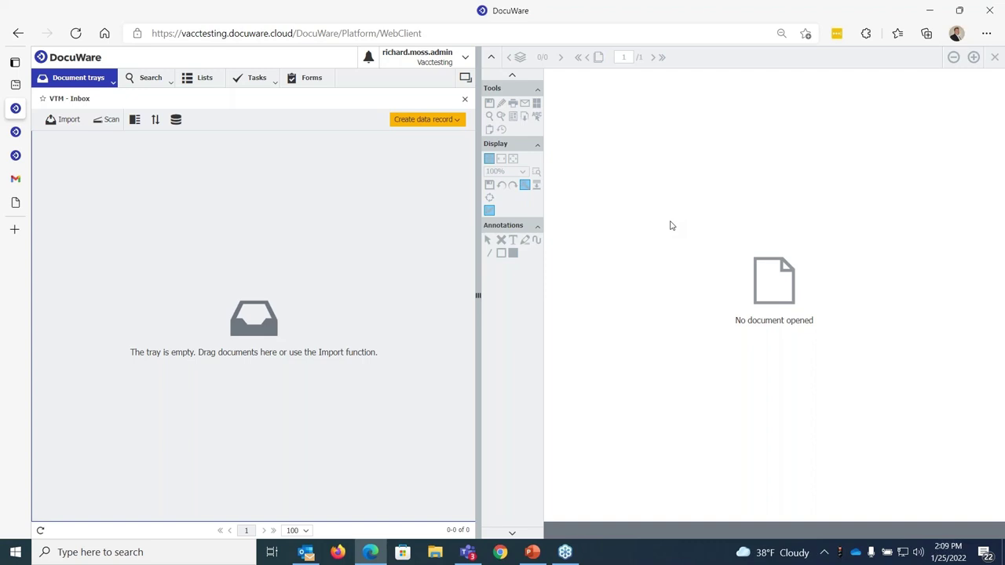
{"action": "left_click", "coordinate": [492, 59]}
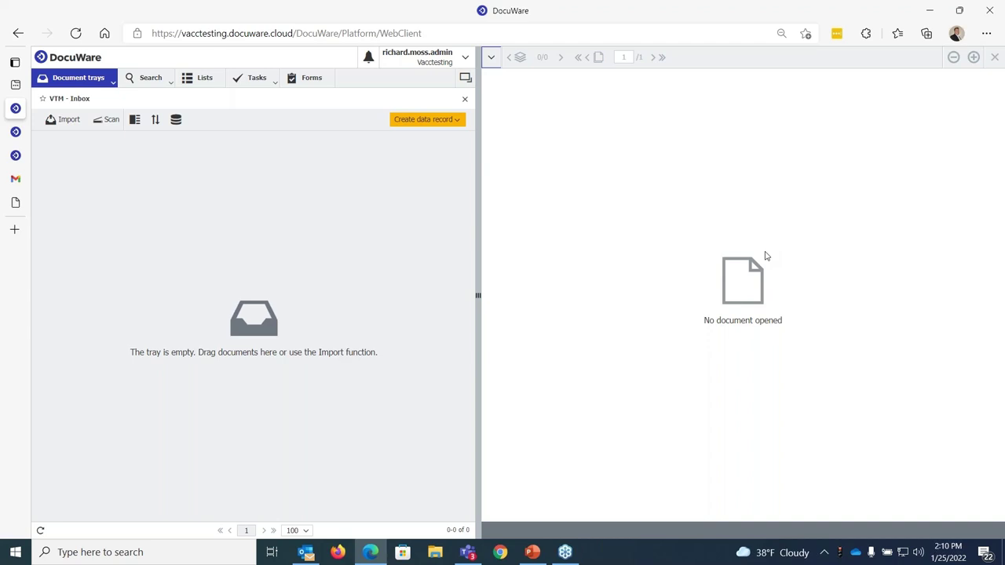
{"action": "left_click", "coordinate": [490, 58]}
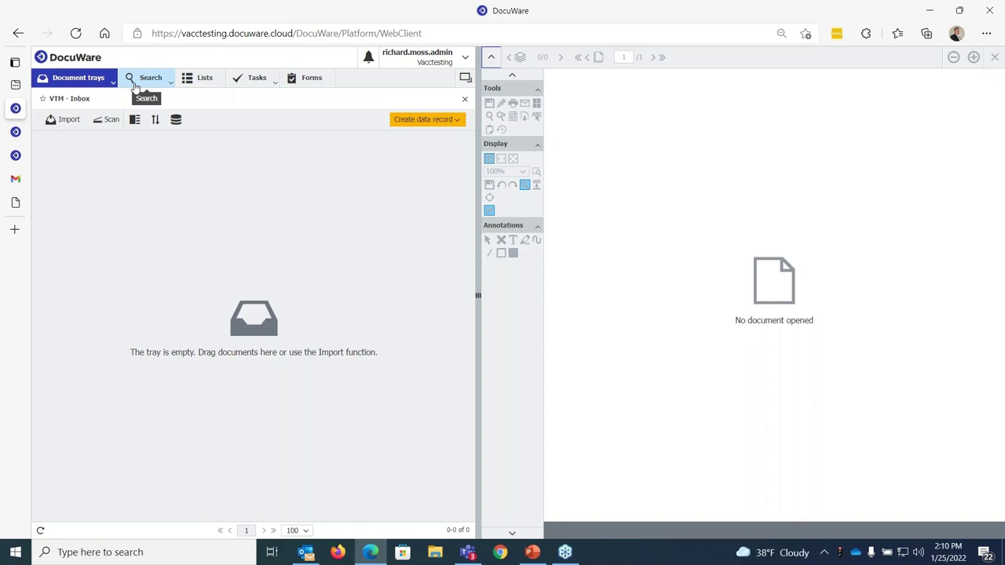
Step: Show the Partially Vaccinated Employees list and collapse the document viewer's toolbars
{"action": "left_click", "coordinate": [220, 85]}
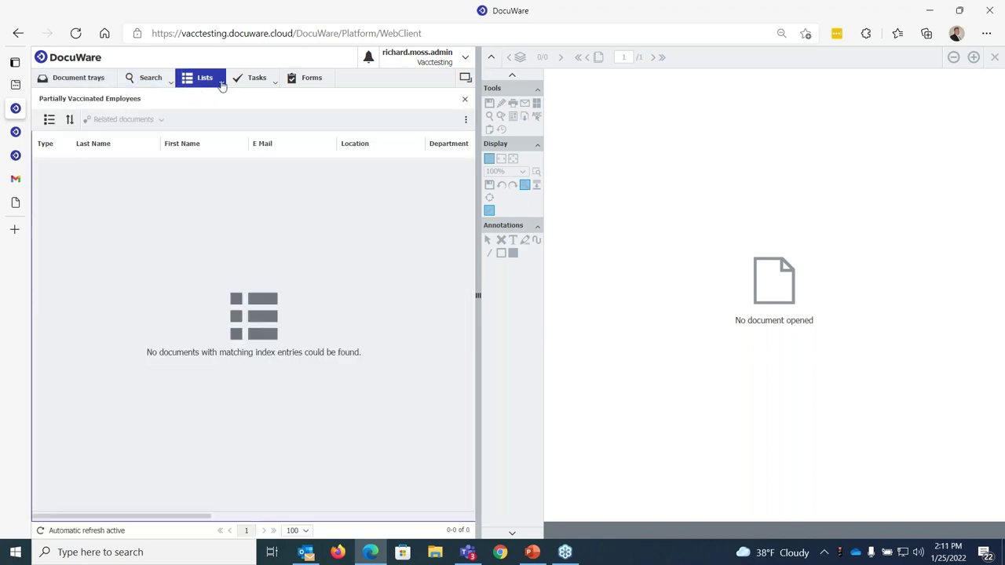
{"action": "left_click", "coordinate": [220, 85]}
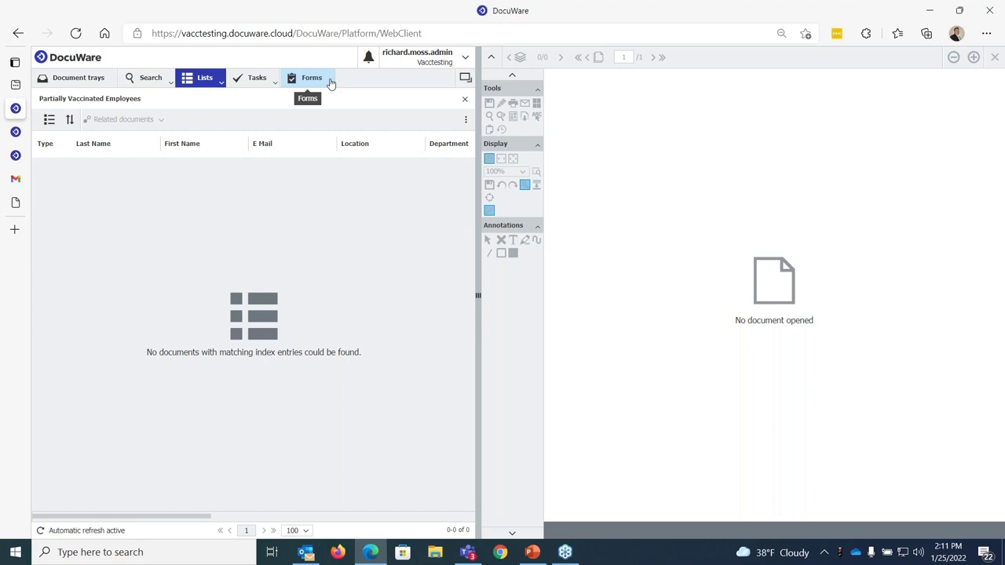
{"action": "left_click", "coordinate": [489, 58]}
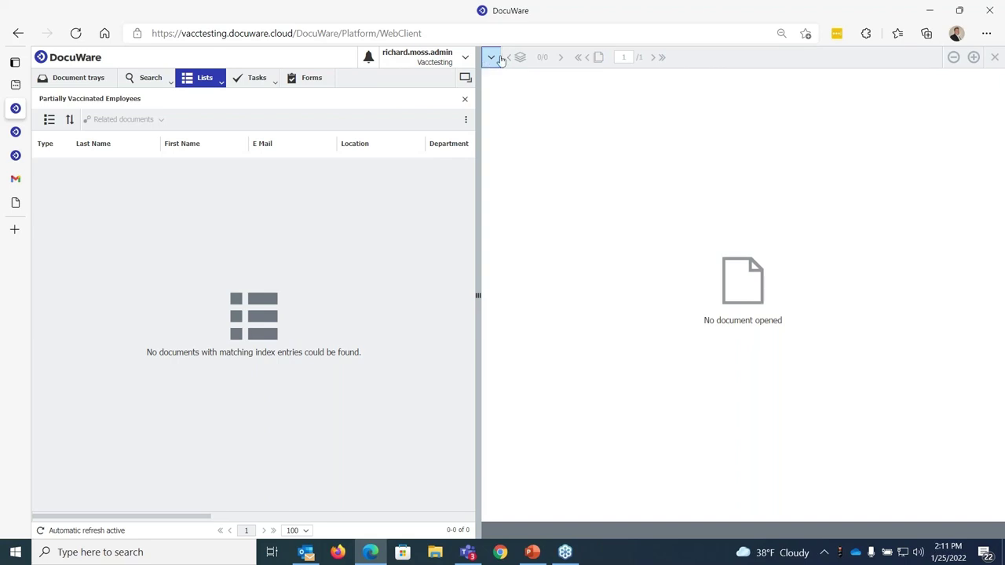
Step: Complete the COVID-19 New Employee form with location Office 1 and department Finance, and submit it
{"action": "left_click", "coordinate": [316, 81]}
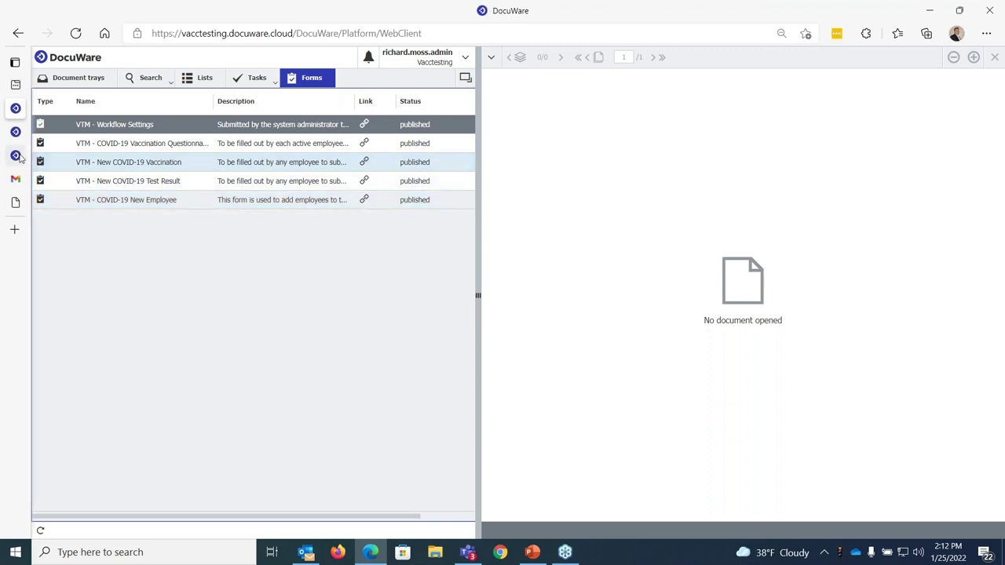
{"action": "mouse_move", "coordinate": [17, 157]}
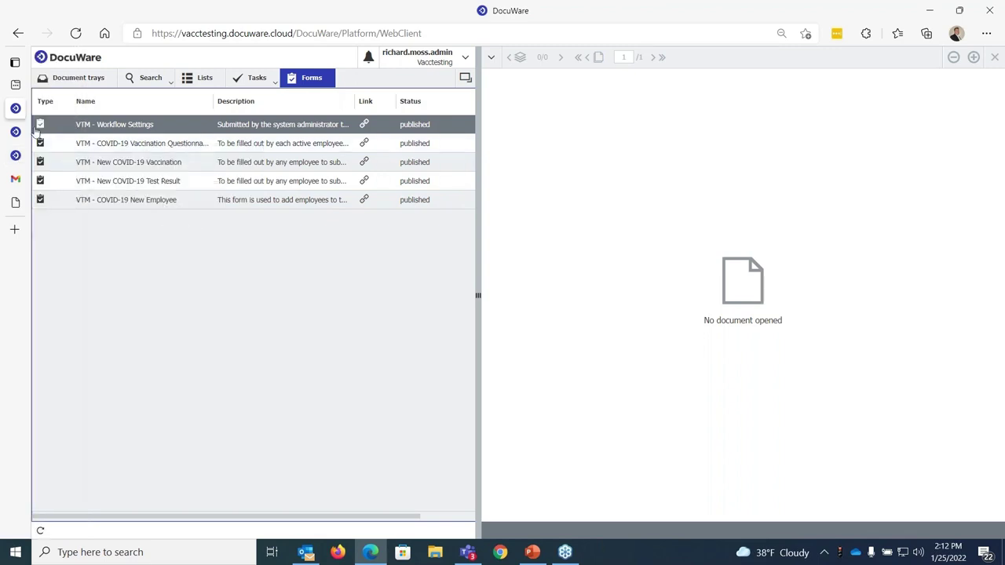
{"action": "left_click", "coordinate": [15, 156]}
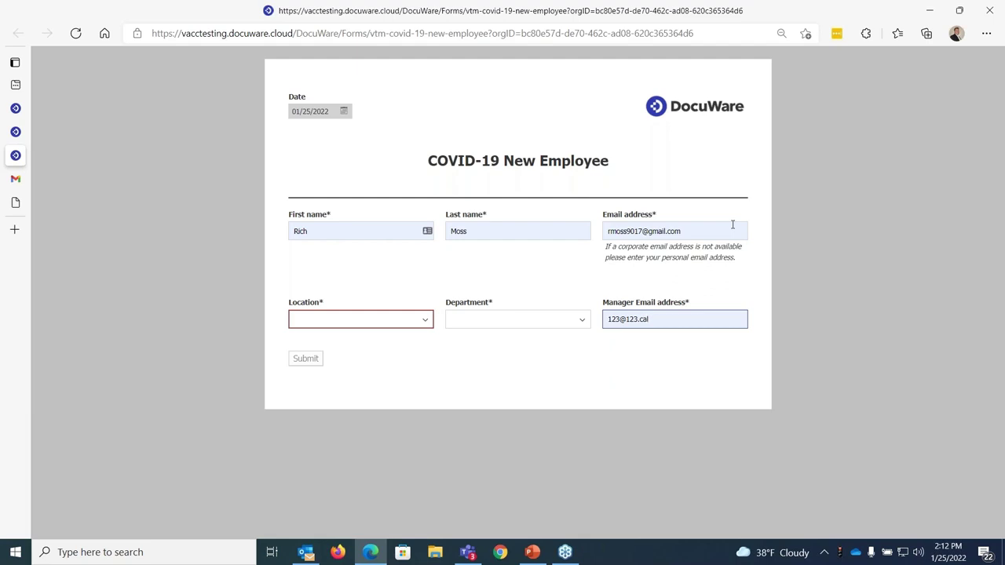
{"action": "left_click", "coordinate": [424, 320]}
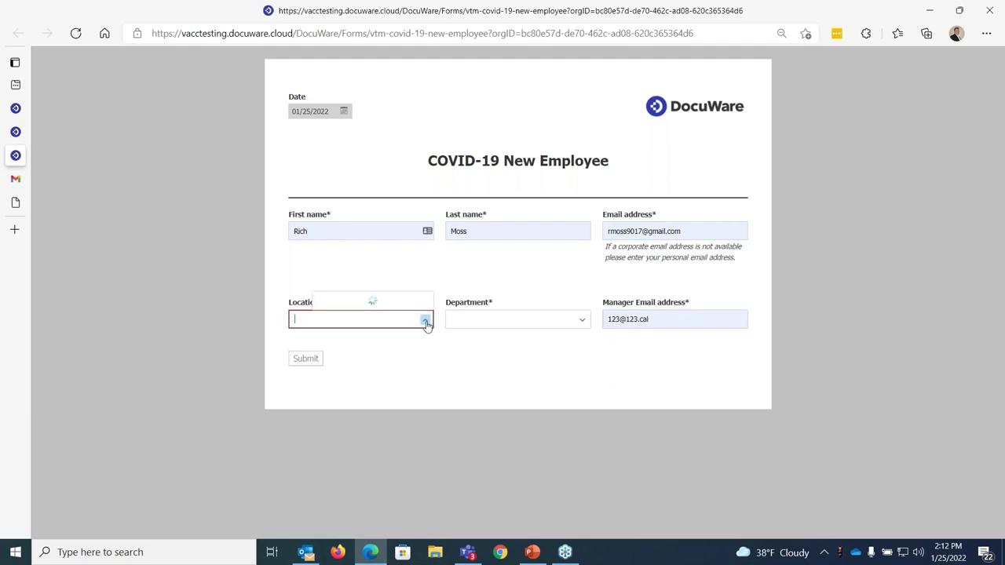
{"action": "left_click", "coordinate": [340, 259]}
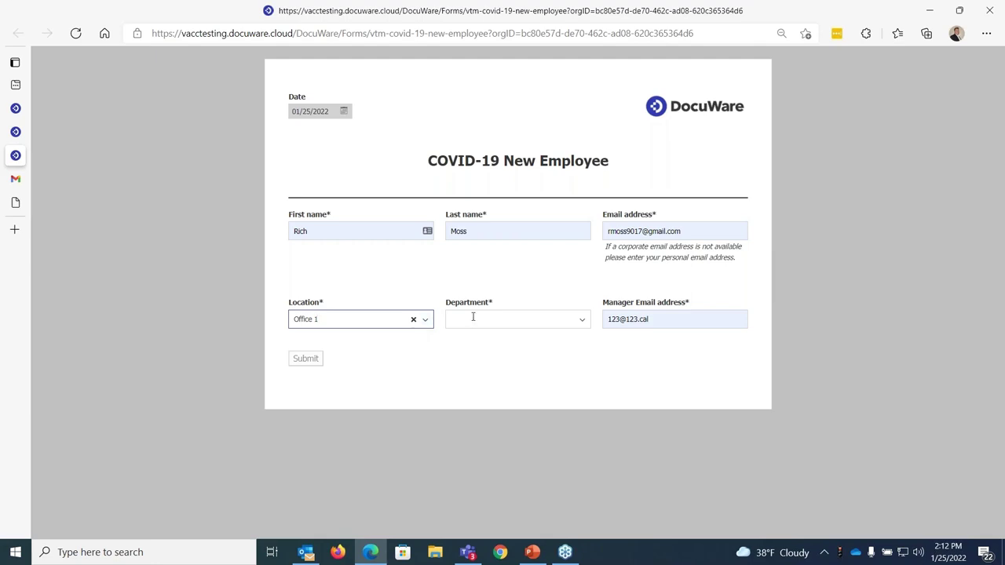
{"action": "left_click", "coordinate": [581, 320]}
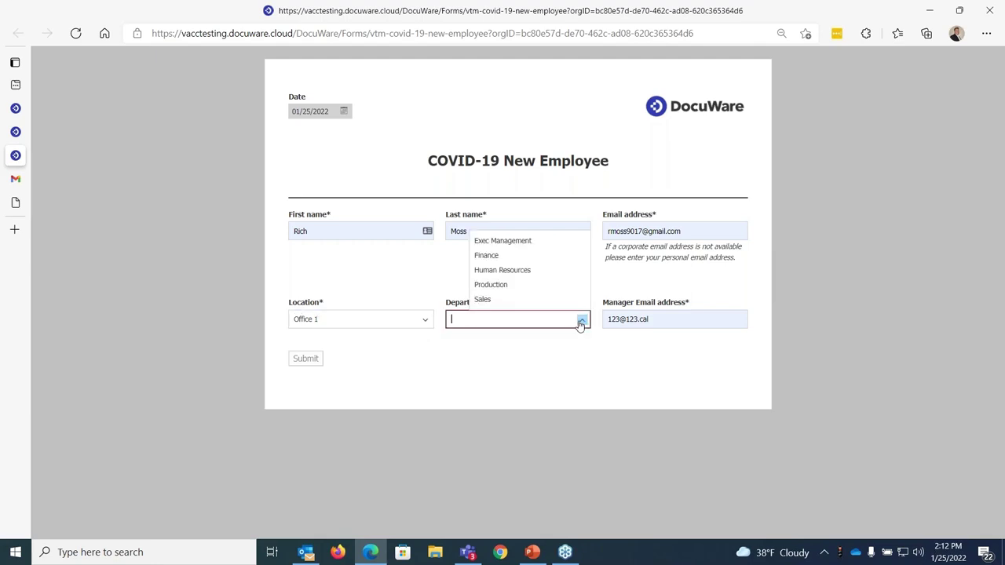
{"action": "left_click", "coordinate": [498, 257]}
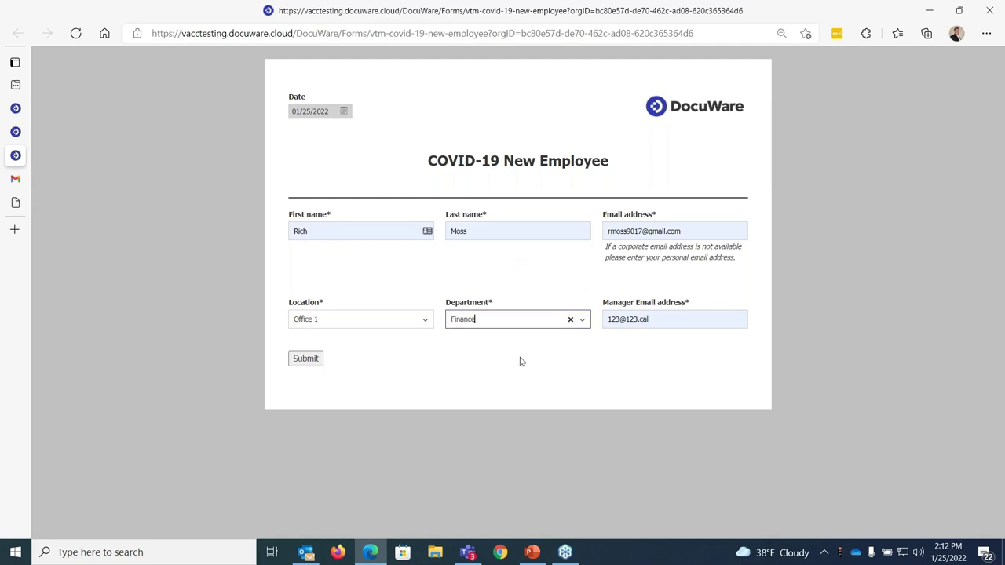
{"action": "left_click", "coordinate": [306, 358]}
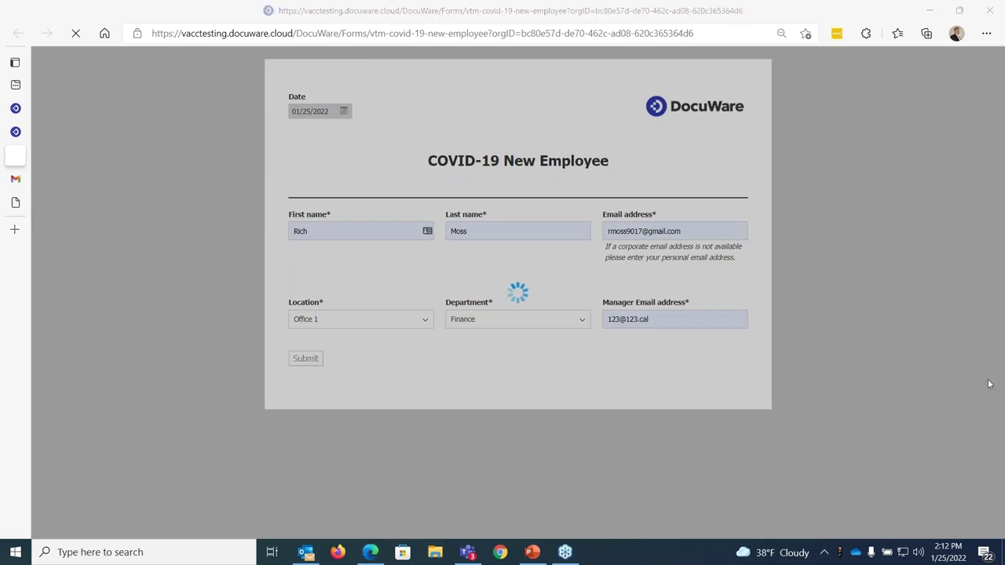
Step: Read the Gmail notification about the missing COVID-19 Vaccination Questionnaire and switch to the questionnaire form
{"action": "key", "text": "alt+Tab"}
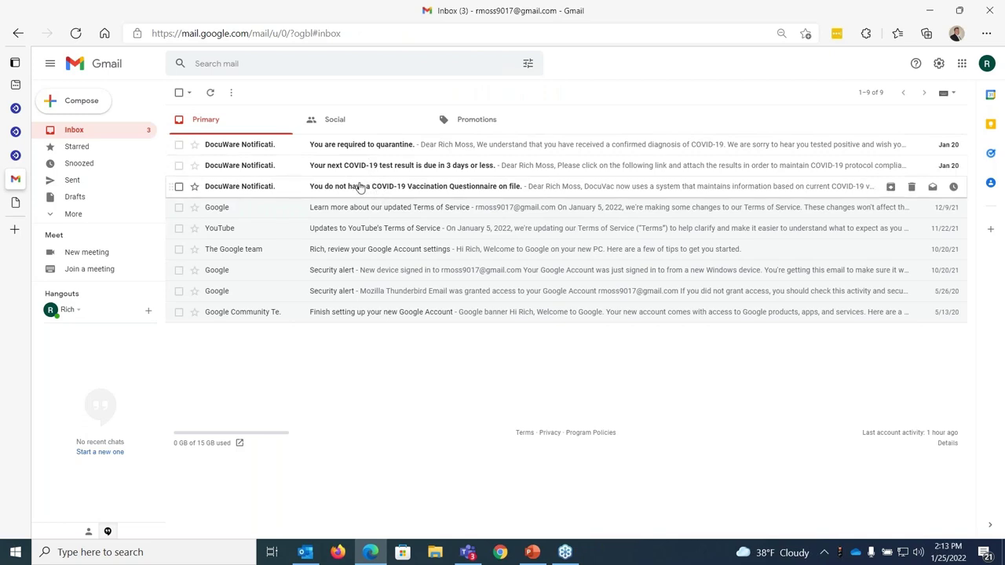
{"action": "left_click", "coordinate": [358, 187]}
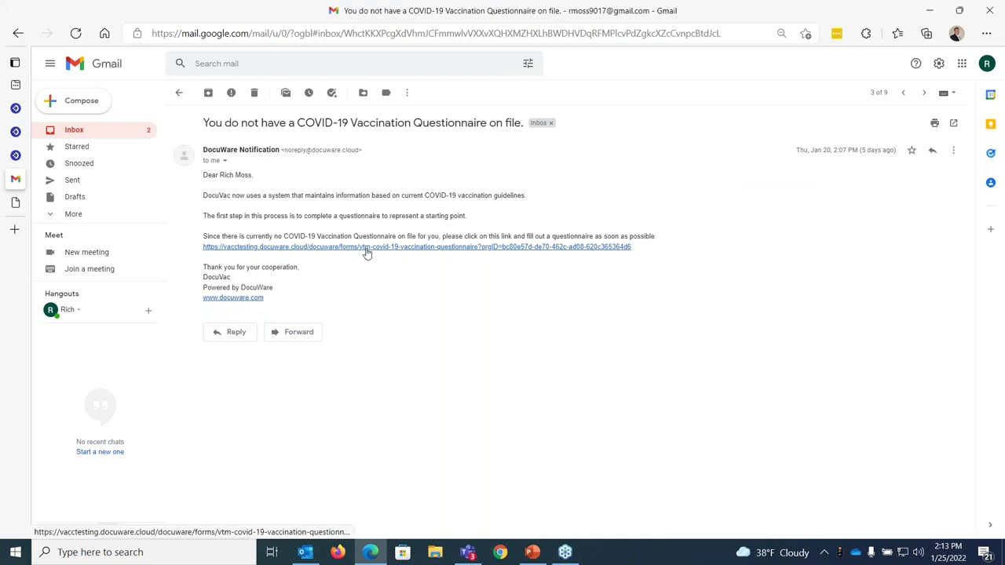
{"action": "left_click", "coordinate": [23, 131]}
Step: Set the healthcare facility to ABC health in the questionnaire's first dose details
{"action": "scroll", "coordinate": [494, 209], "scroll_direction": "up", "scroll_amount": 3}
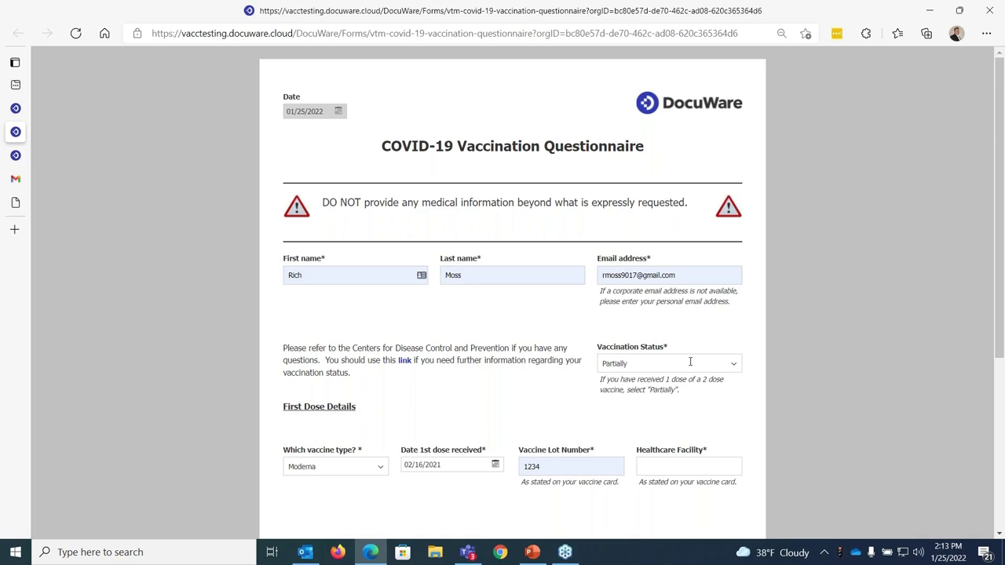
{"action": "scroll", "coordinate": [414, 369], "scroll_direction": "down", "scroll_amount": 1}
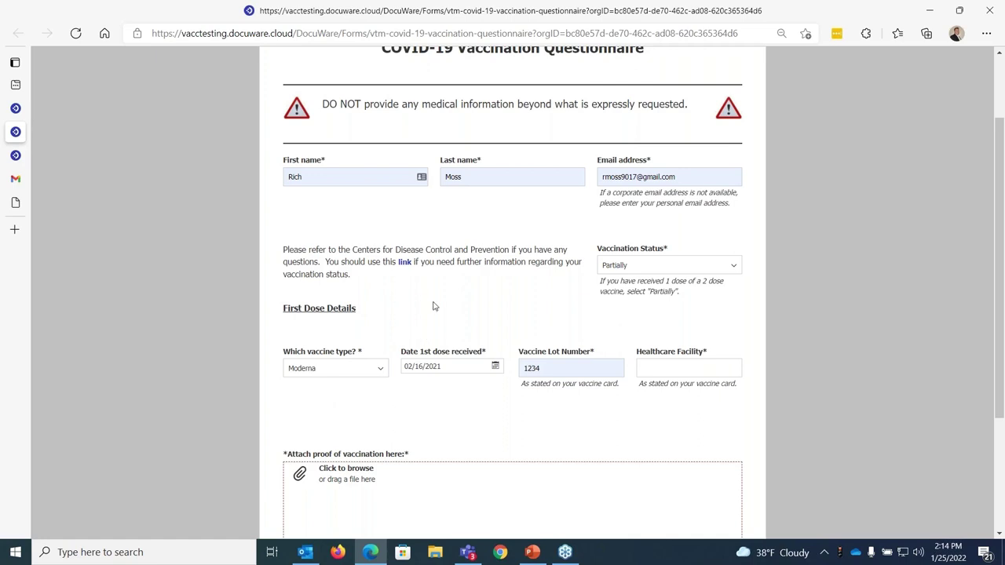
{"action": "left_click", "coordinate": [691, 366]}
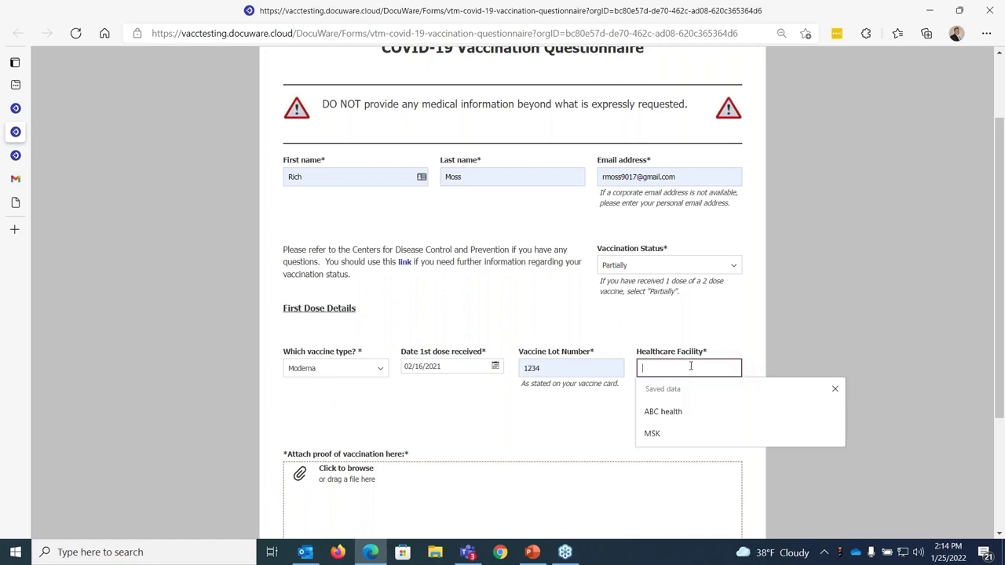
{"action": "left_click", "coordinate": [661, 409]}
Step: Attach Covid Vacc Form (1).jpg as proof of vaccination, and confirm and submit the questionnaire
{"action": "scroll", "coordinate": [517, 406], "scroll_direction": "down", "scroll_amount": 3}
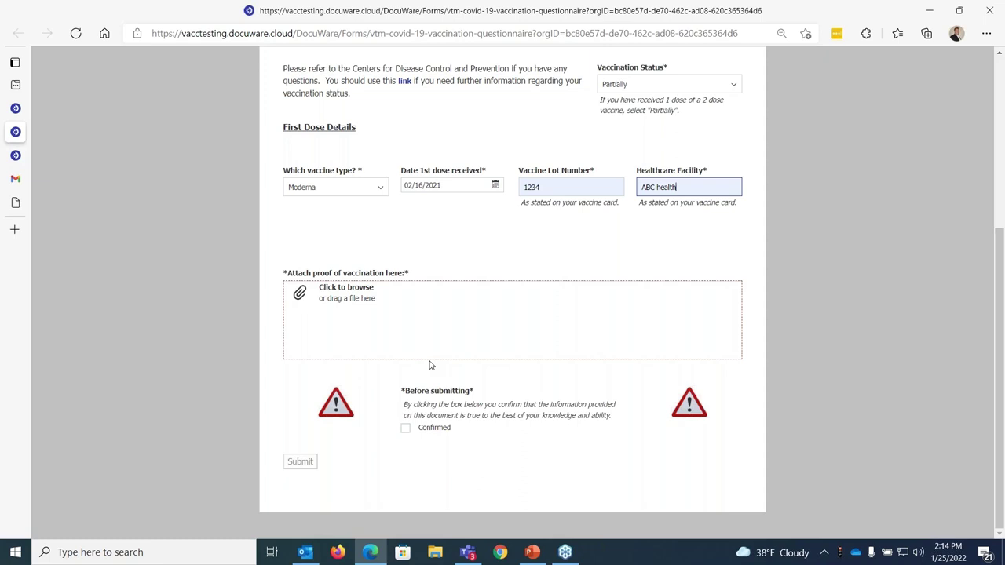
{"action": "left_click", "coordinate": [348, 294]}
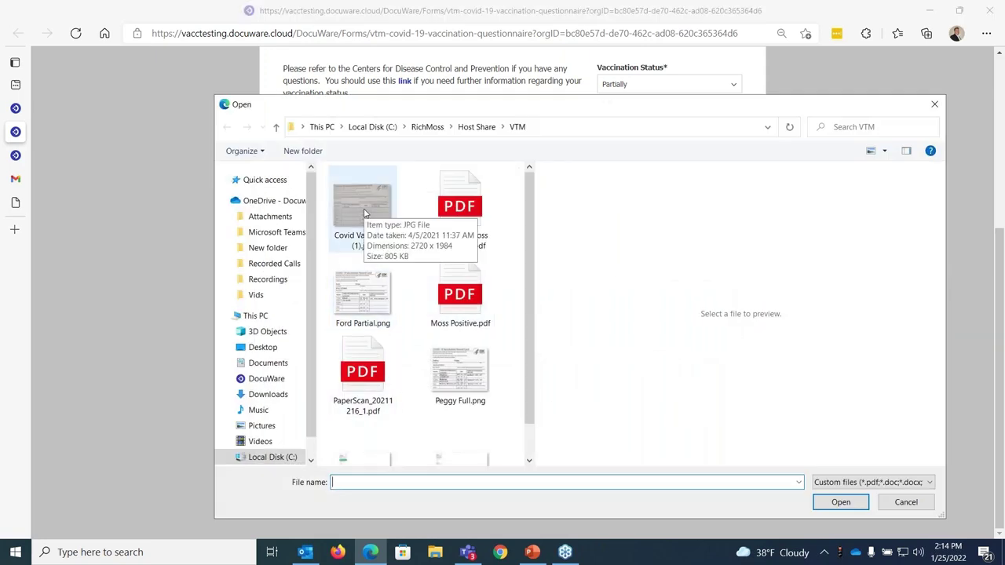
{"action": "left_click", "coordinate": [363, 212]}
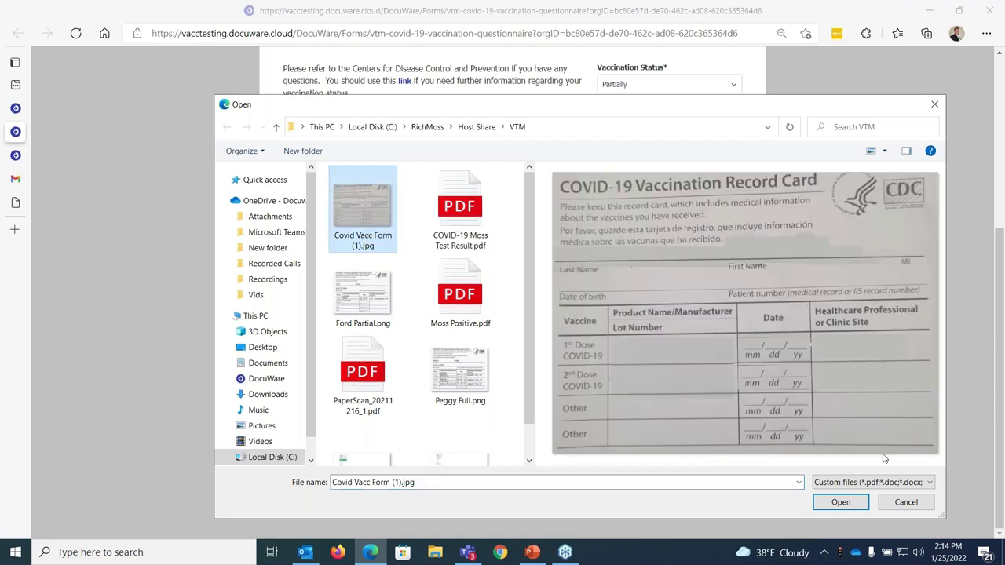
{"action": "left_click", "coordinate": [835, 507]}
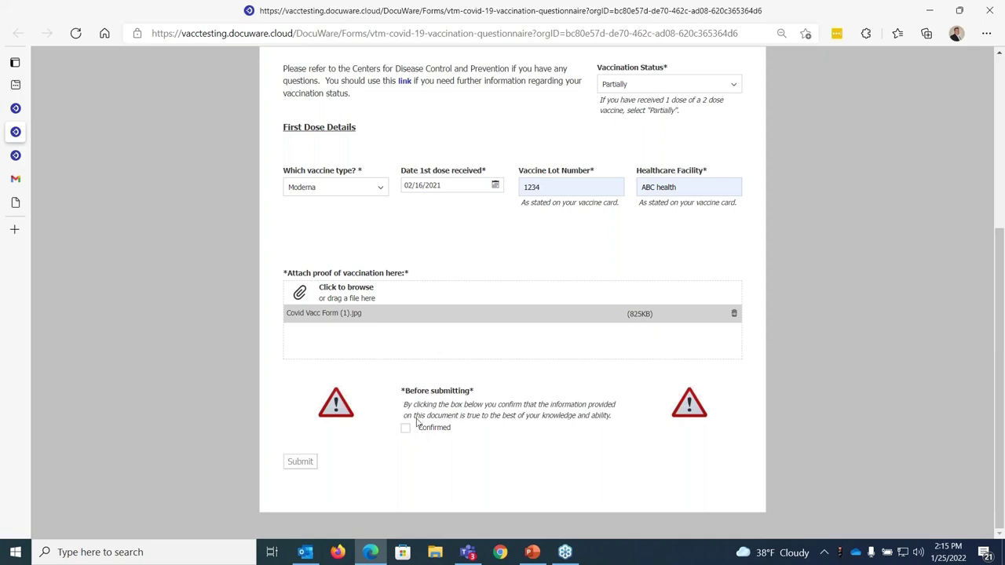
{"action": "left_click", "coordinate": [406, 428]}
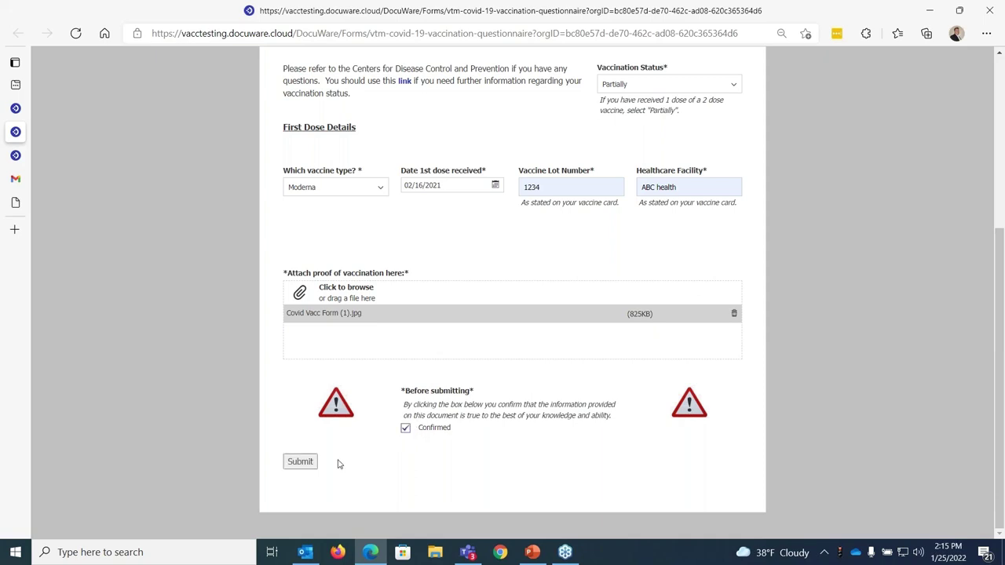
{"action": "left_click", "coordinate": [297, 462]}
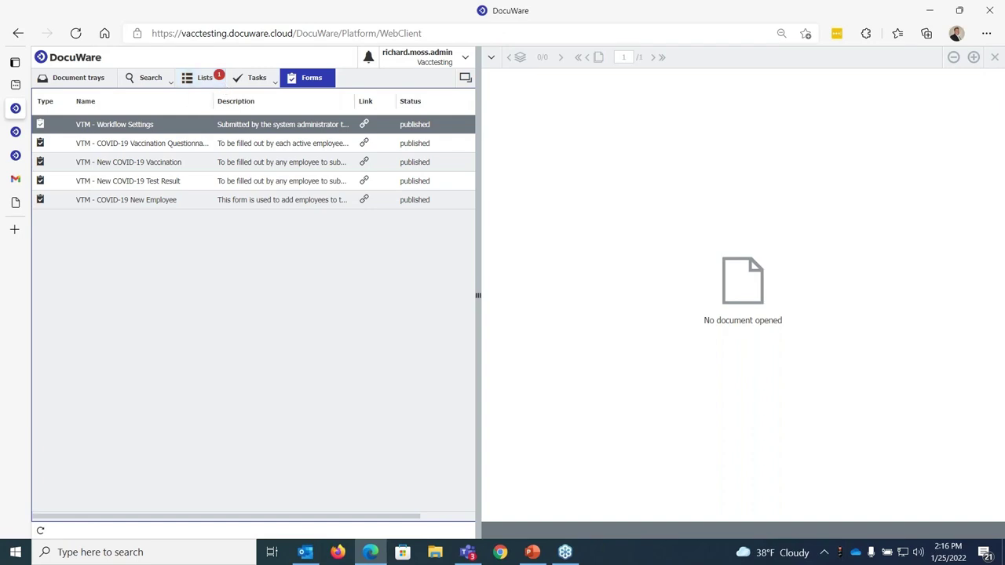
Step: View the Partially Vaccinated Employees list in DocuWare and open the Fully Vaccinated Employees list
{"action": "left_click", "coordinate": [220, 85]}
{"action": "left_click", "coordinate": [220, 84]}
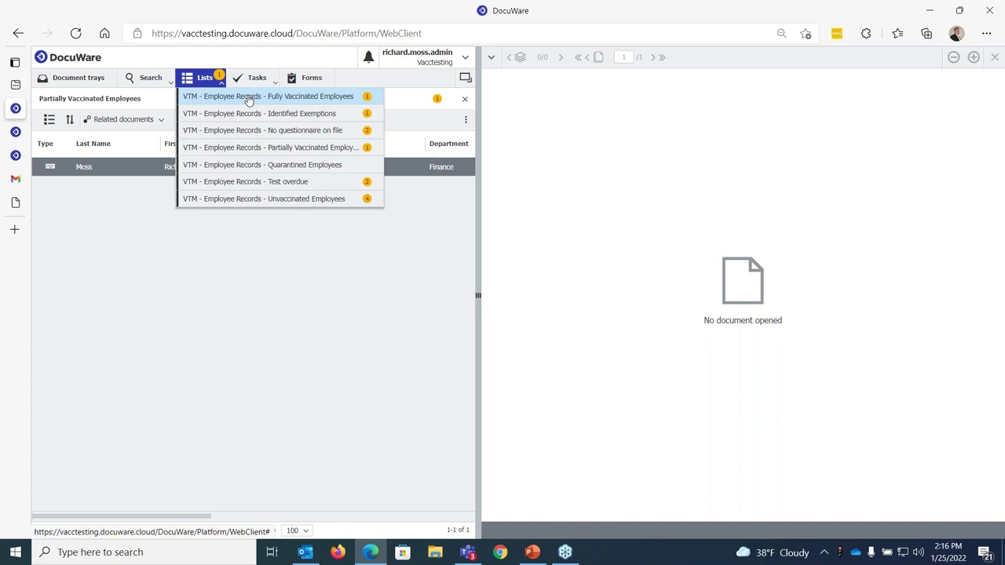
{"action": "left_click", "coordinate": [288, 97]}
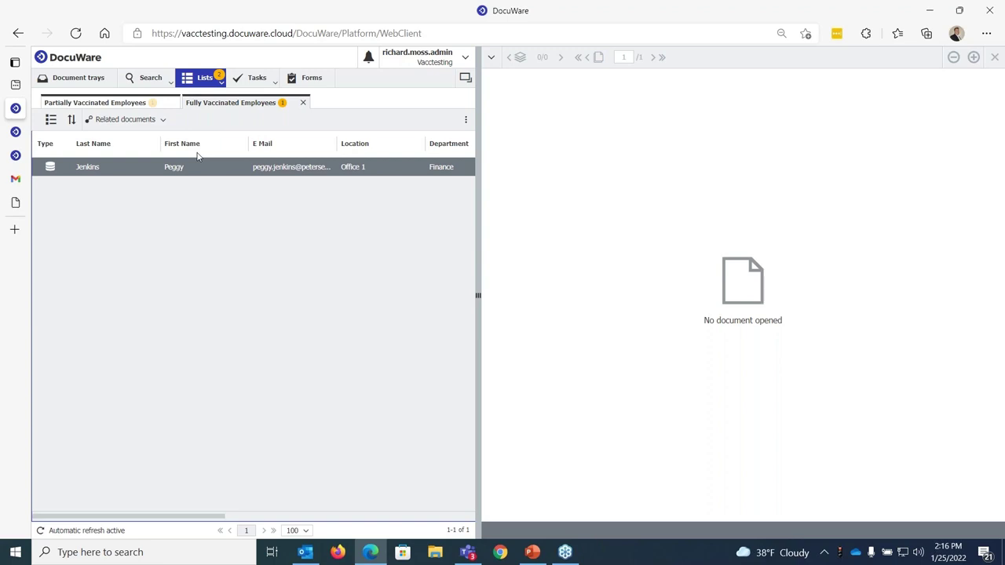
Step: Open the fully vaccinated employee's related VTM - Employee Record questionnaire and view the vaccination card attached to it
{"action": "left_click", "coordinate": [125, 119]}
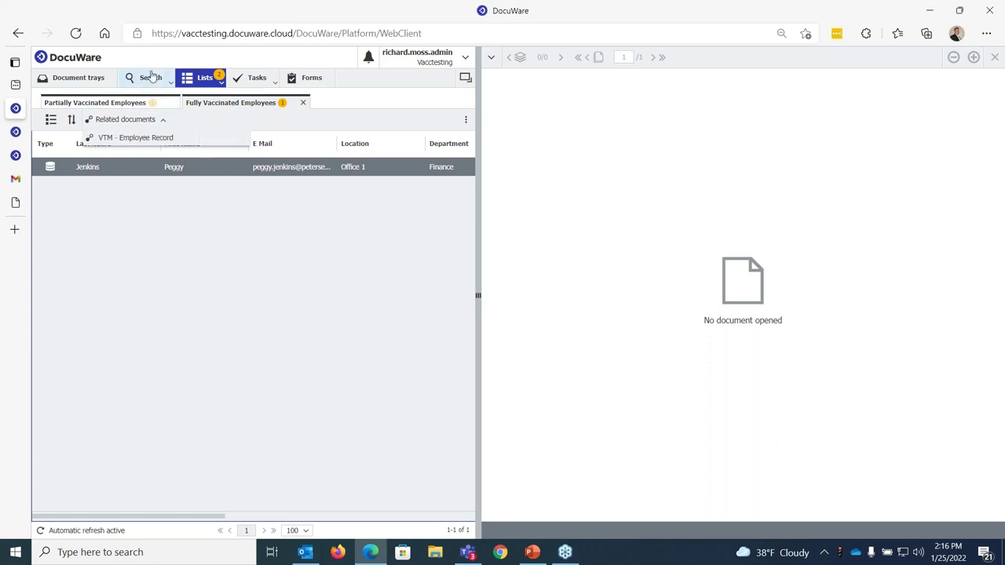
{"action": "left_click", "coordinate": [130, 139]}
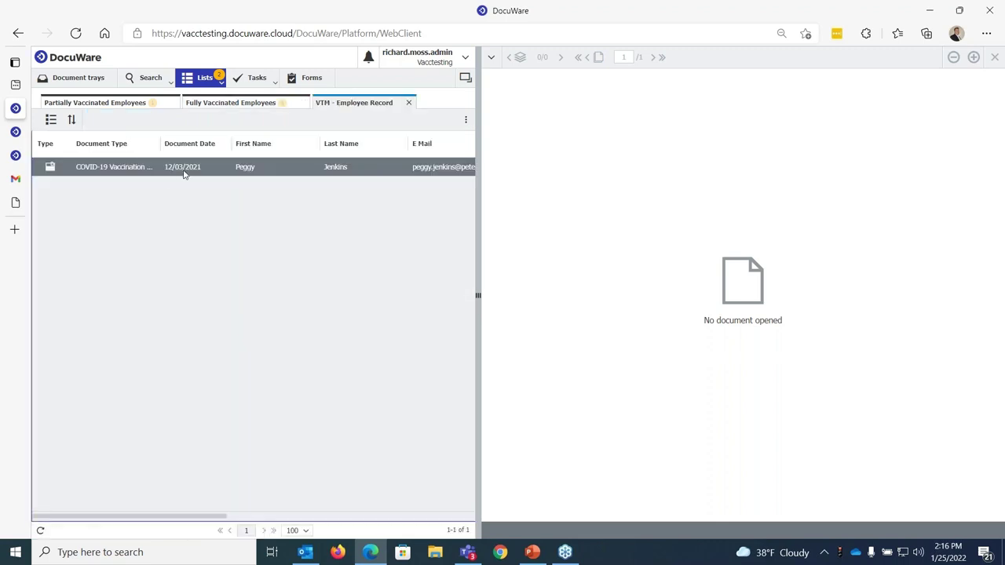
{"action": "left_click", "coordinate": [226, 168]}
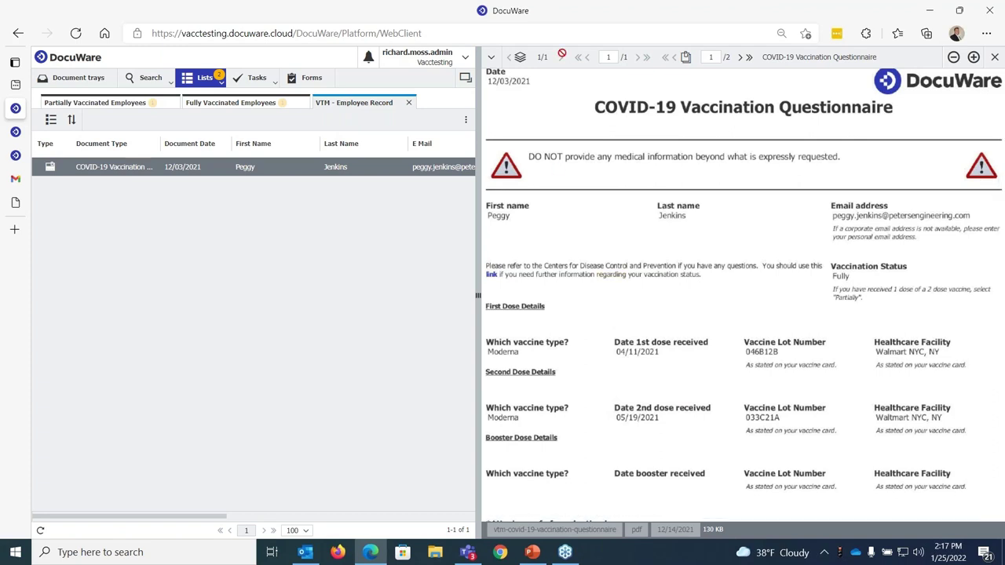
{"action": "left_click", "coordinate": [739, 57]}
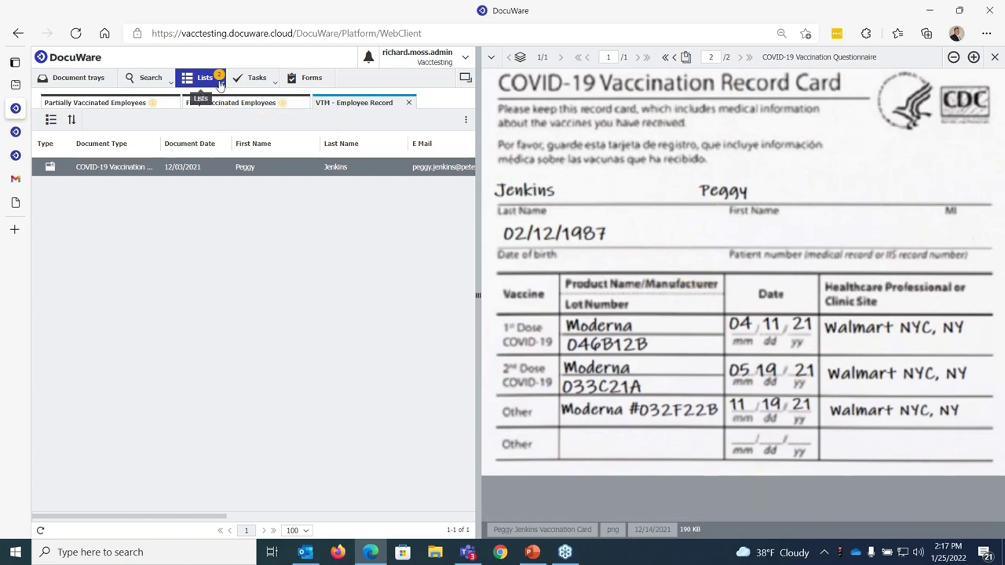
Step: Close the VTM - Employee Record results and open the Identified Exemptions list of employee records
{"action": "left_click", "coordinate": [408, 102]}
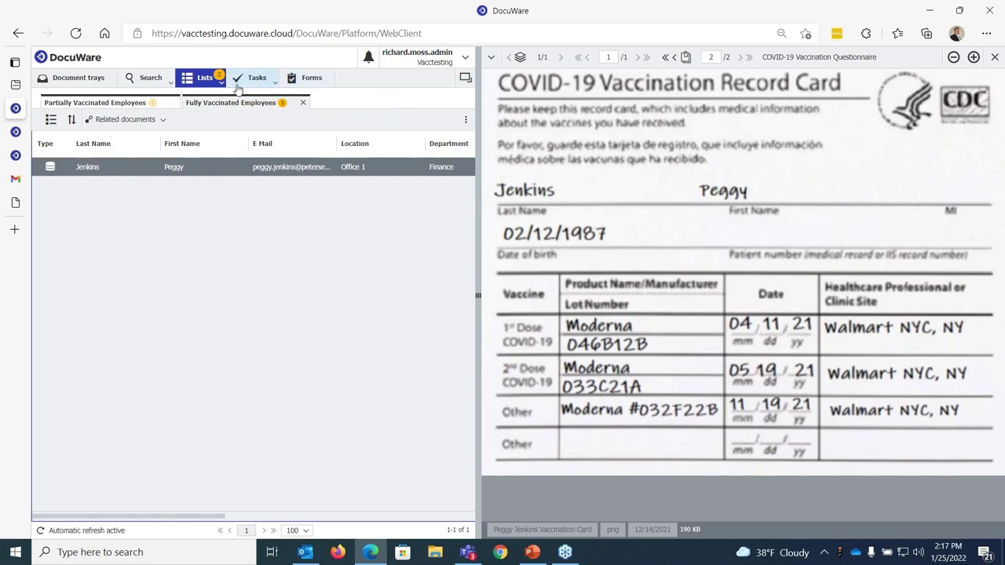
{"action": "left_click", "coordinate": [223, 83]}
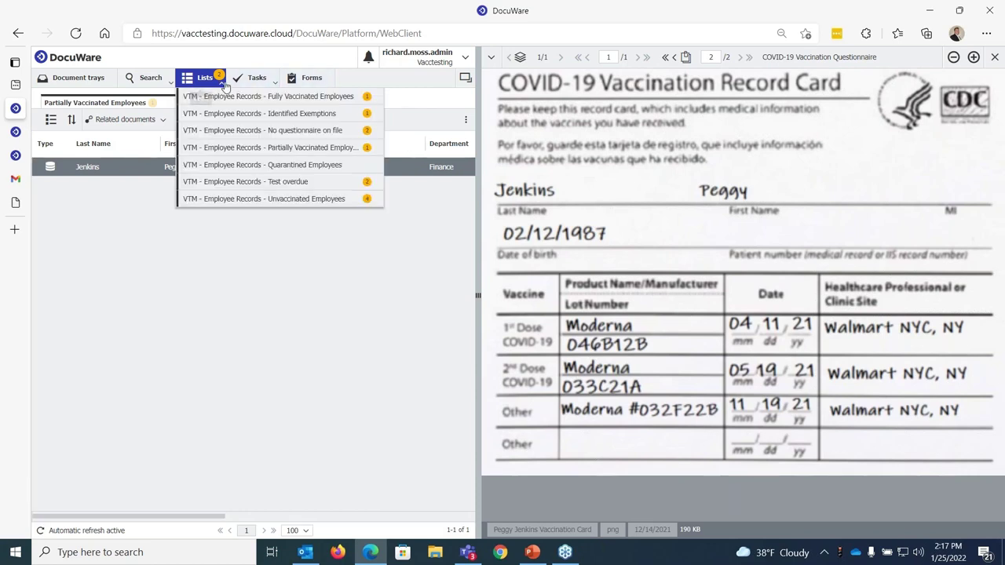
{"action": "left_click", "coordinate": [261, 115]}
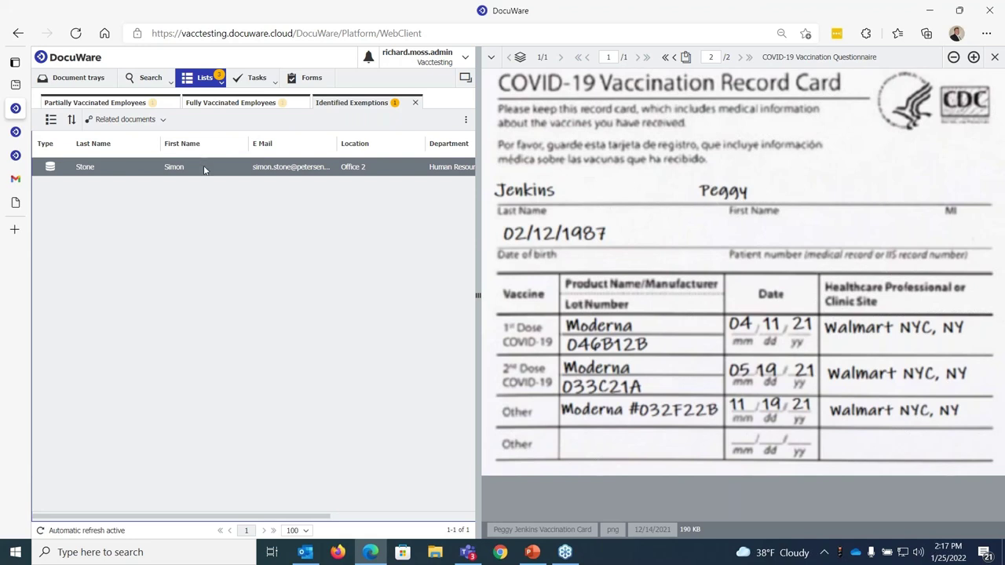
Step: Open the exempt employee's related VTM - Employee Record questionnaire and view the medical exemption form attached to it
{"action": "left_click", "coordinate": [125, 120]}
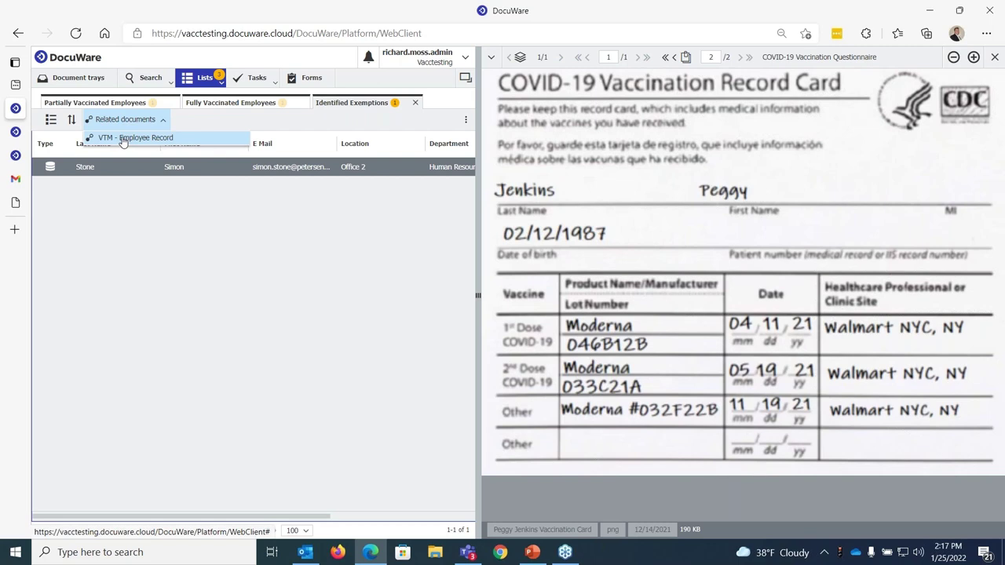
{"action": "left_click", "coordinate": [123, 139]}
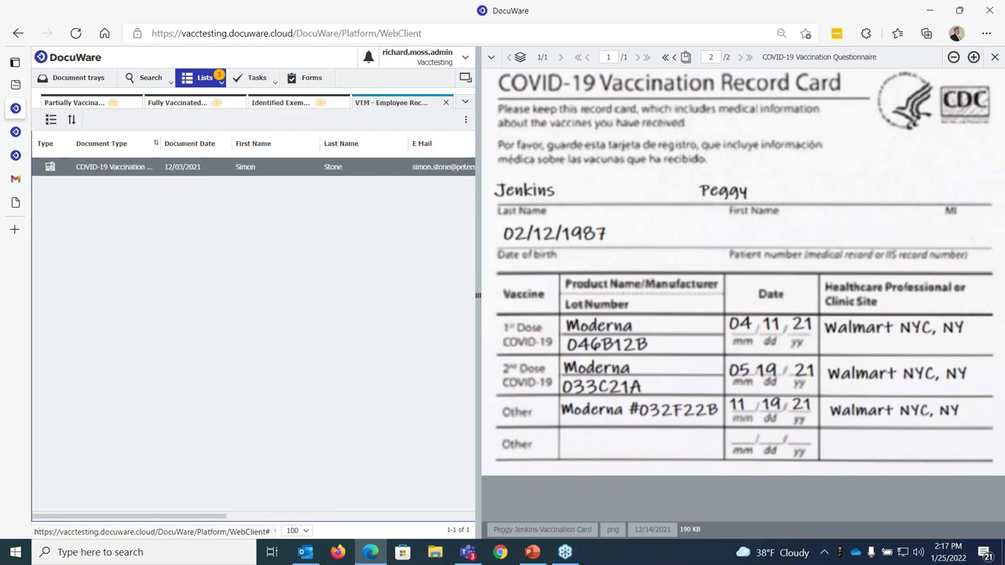
{"action": "left_click", "coordinate": [213, 167]}
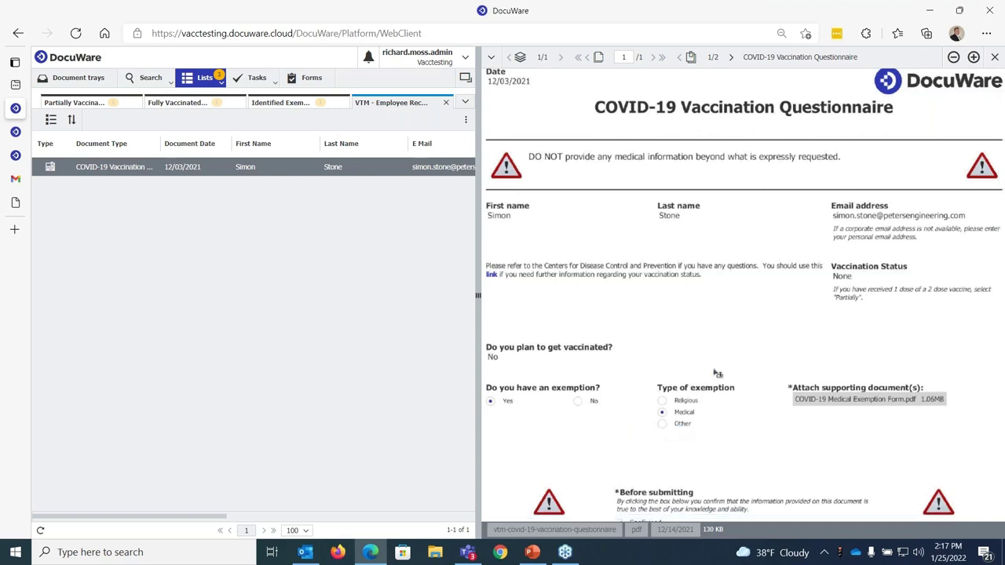
{"action": "left_click", "coordinate": [730, 58]}
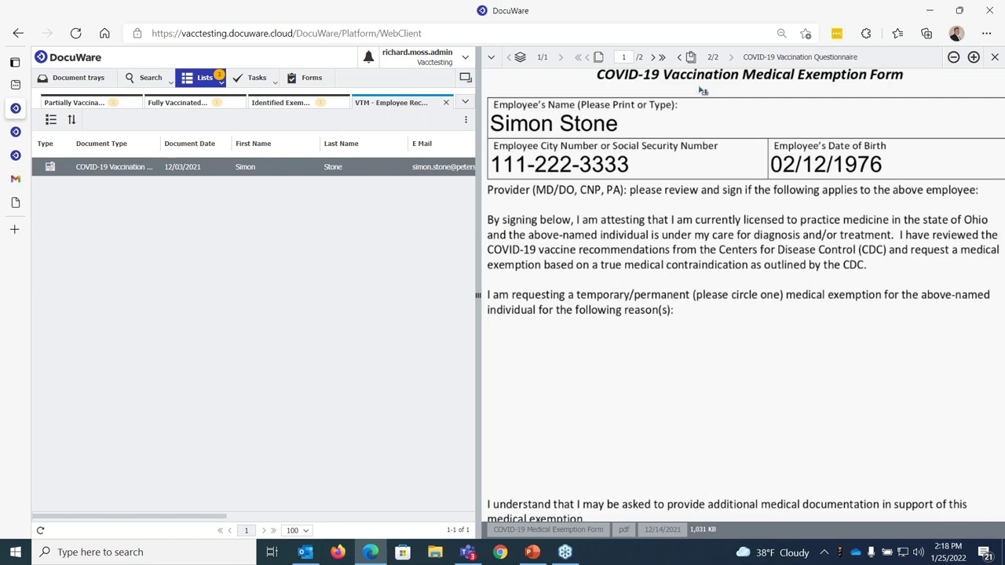
Step: Return to the Partially Vaccinated Employees list and display the listed employee's COVID-19 New Employee form
{"action": "left_click", "coordinate": [220, 85]}
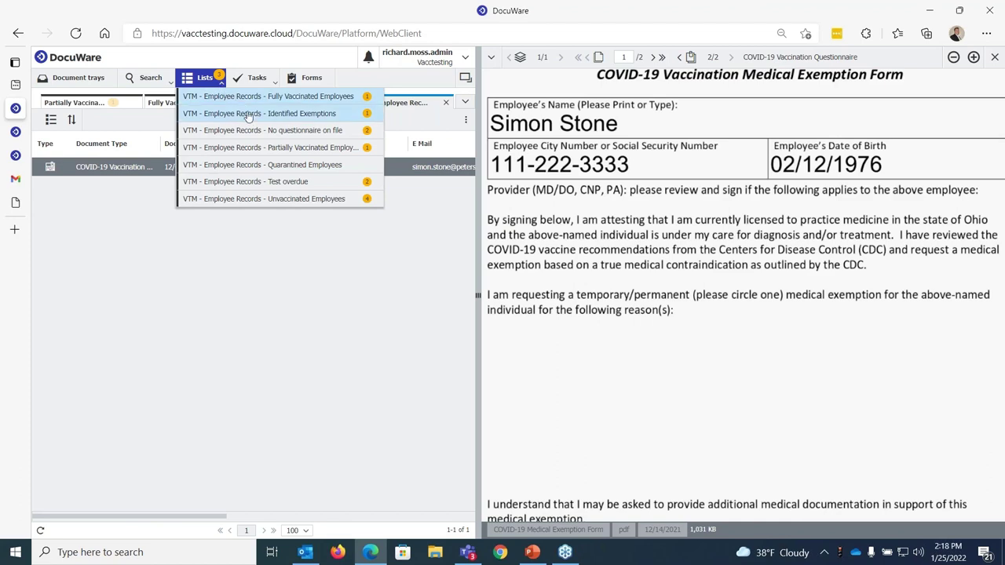
{"action": "left_click", "coordinate": [271, 148]}
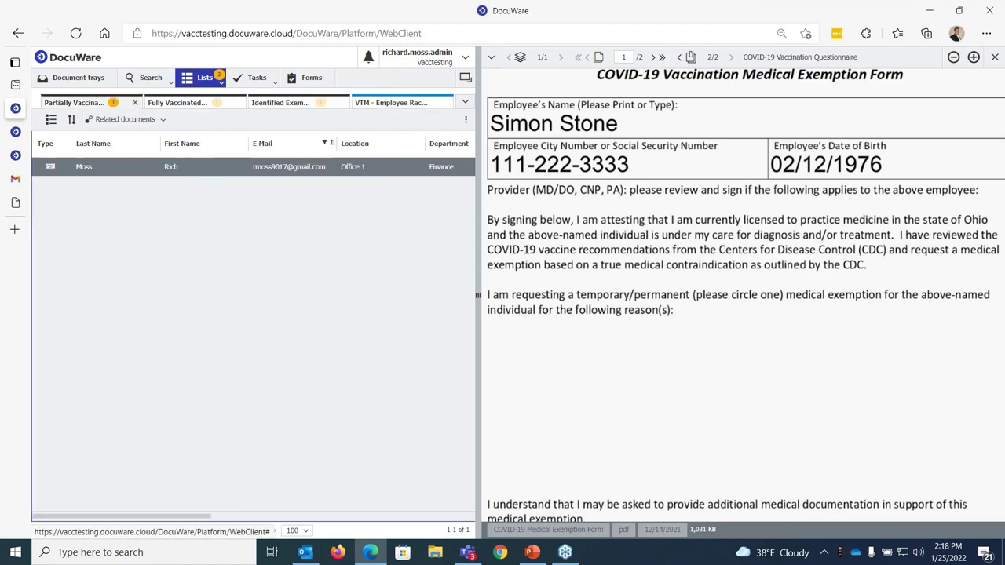
{"action": "left_click", "coordinate": [213, 171]}
Step: Open the partially vaccinated employee's related VTM - Employee Record questionnaire, view the attached vaccination card, and return to the questionnaire page
{"action": "left_click", "coordinate": [151, 126]}
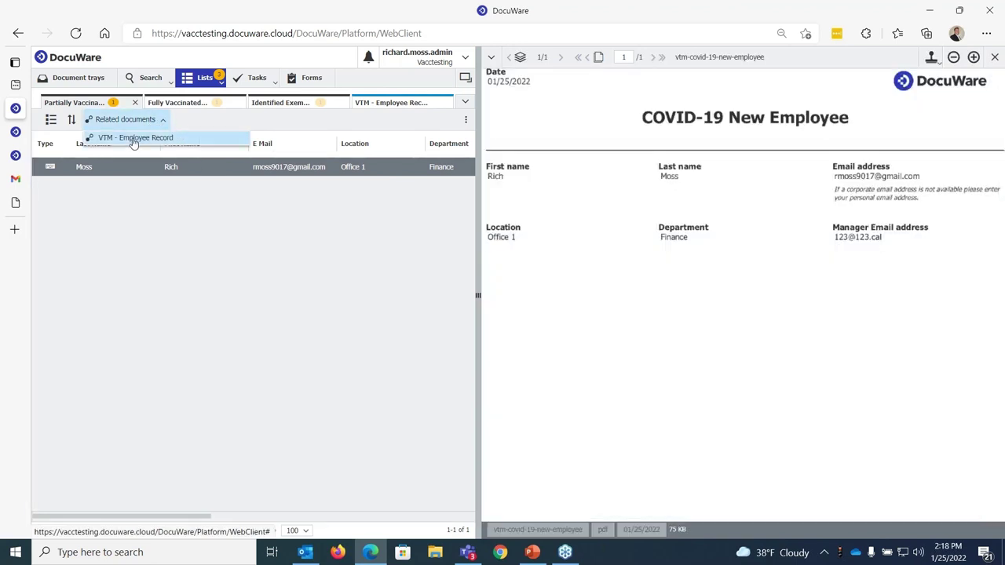
{"action": "left_click", "coordinate": [133, 140]}
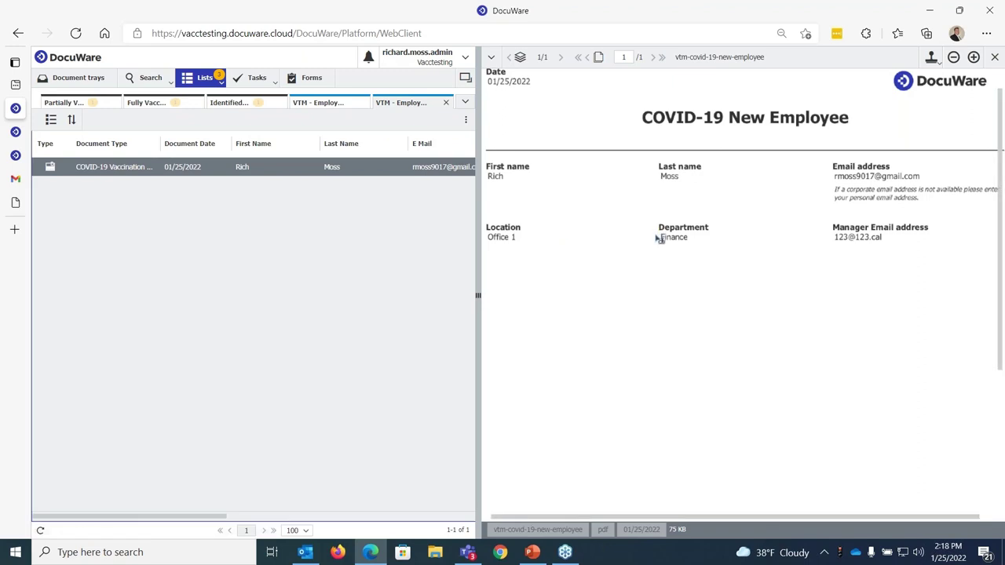
{"action": "left_click", "coordinate": [251, 176]}
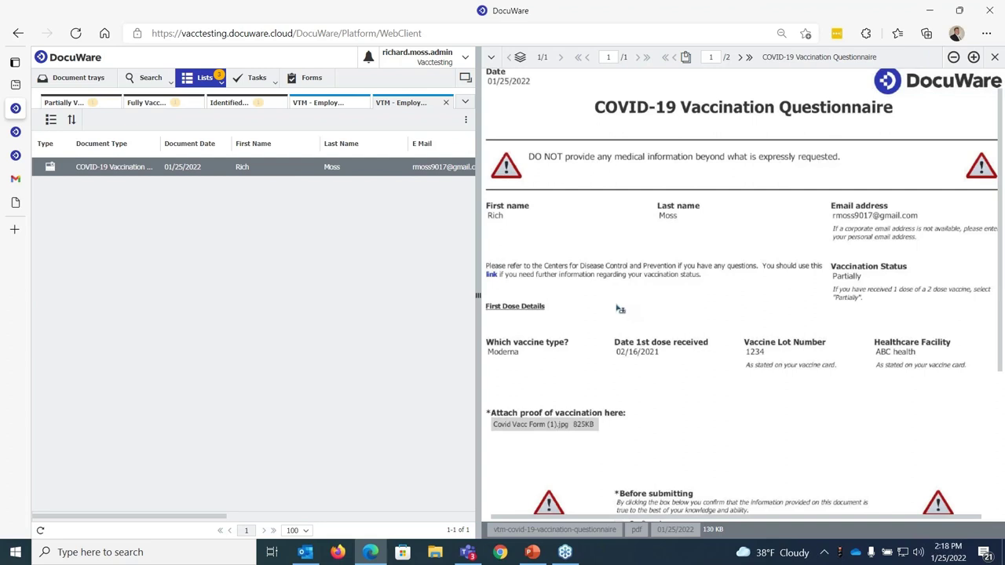
{"action": "left_click", "coordinate": [742, 59]}
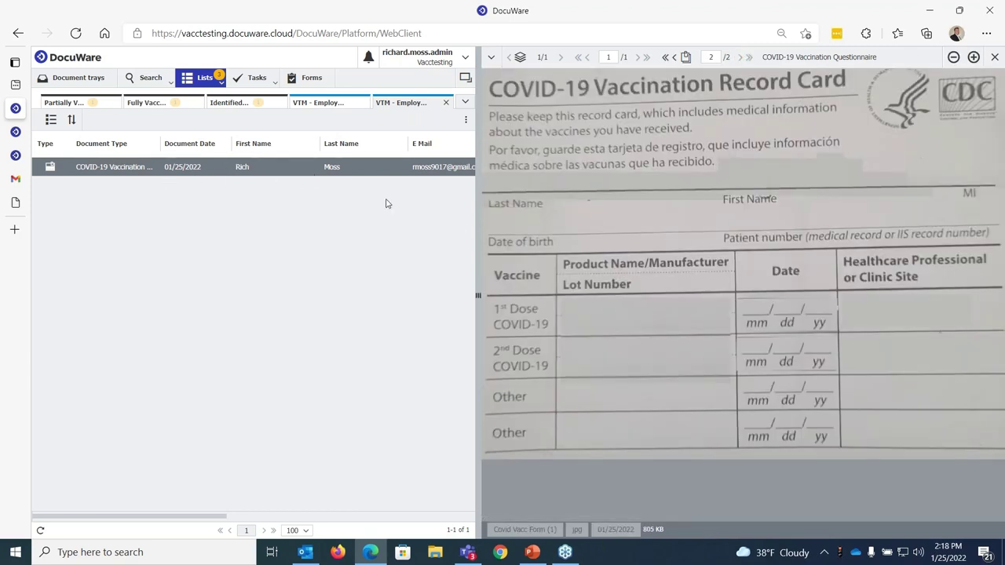
{"action": "left_click", "coordinate": [211, 166]}
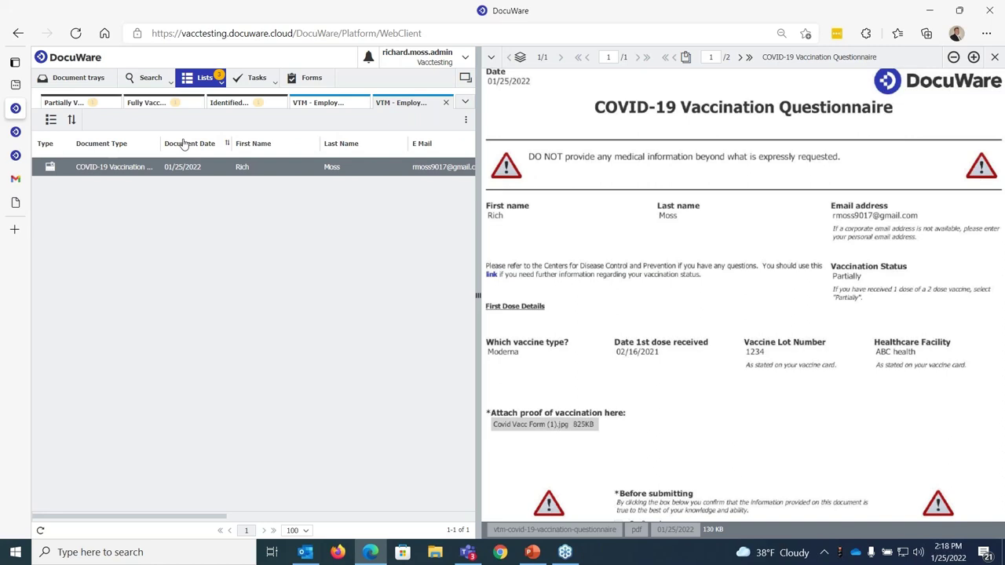
Step: Open the Autoindex configuration and run the VTM - Test Due Notice job immediately
{"action": "left_click", "coordinate": [468, 63]}
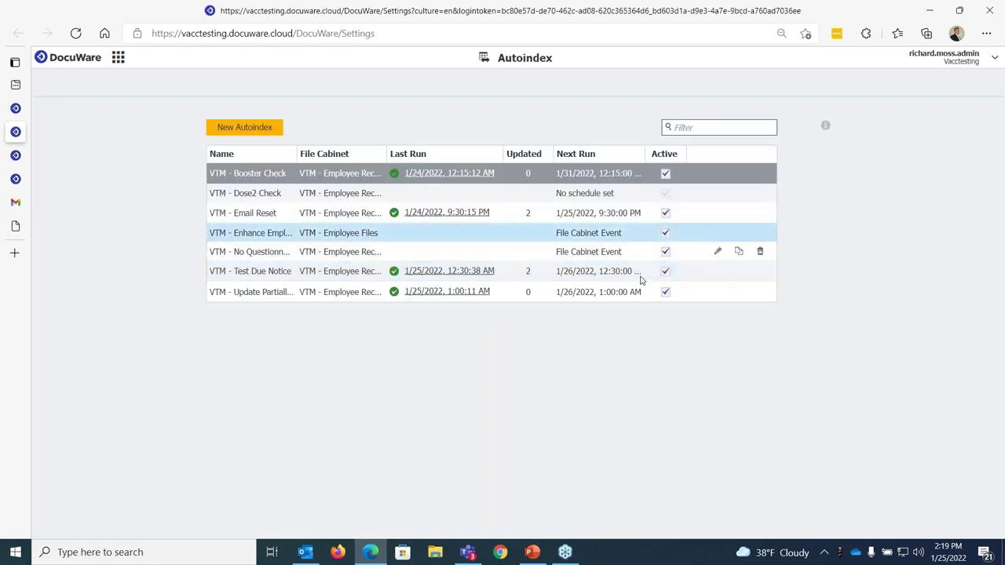
{"action": "left_click", "coordinate": [695, 271]}
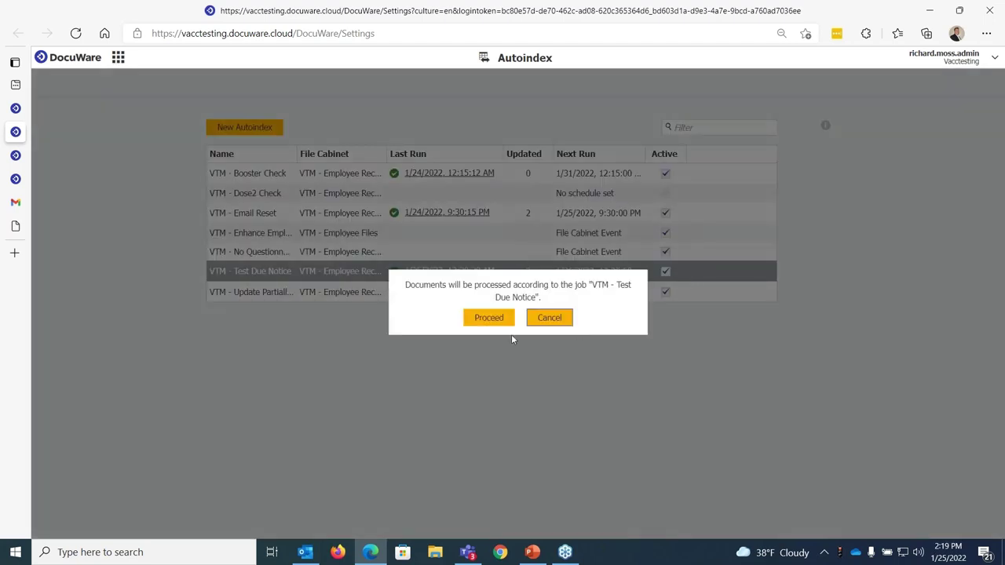
{"action": "left_click", "coordinate": [487, 314]}
Step: Switch to the Gmail inbox and open the notification that the next COVID-19 test result is due in 3 days or less
{"action": "mouse_move", "coordinate": [24, 155]}
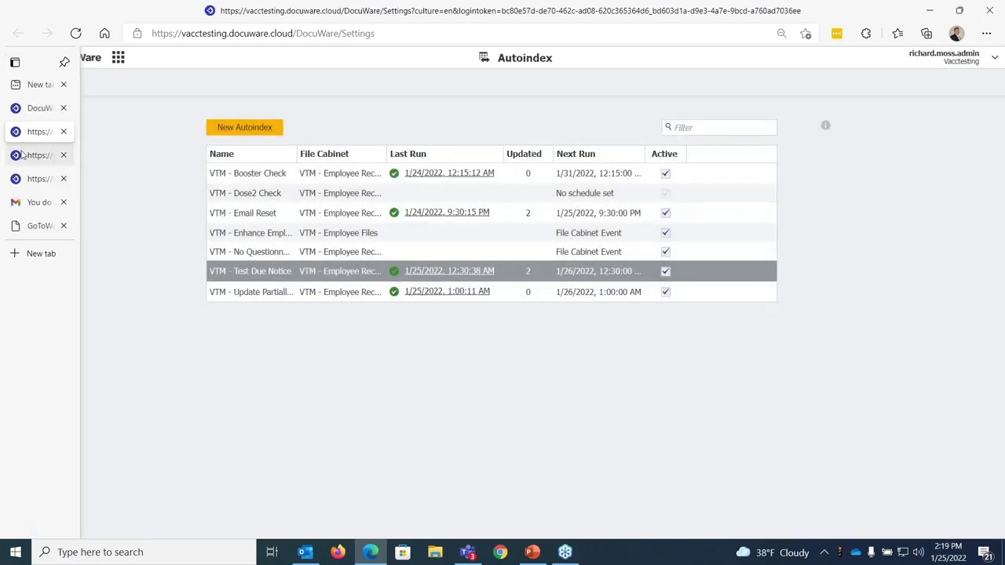
{"action": "left_click", "coordinate": [22, 108]}
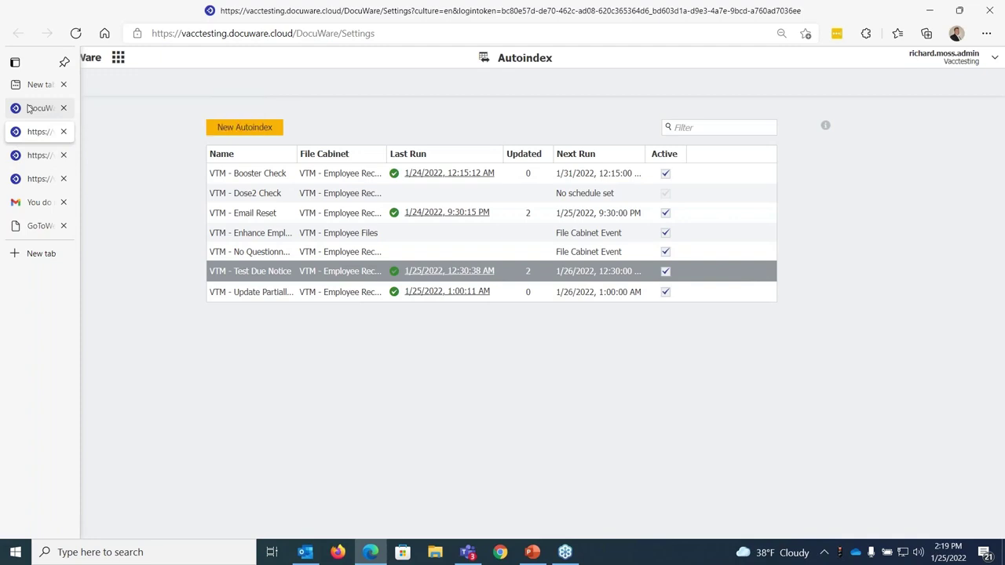
{"action": "left_click", "coordinate": [26, 204]}
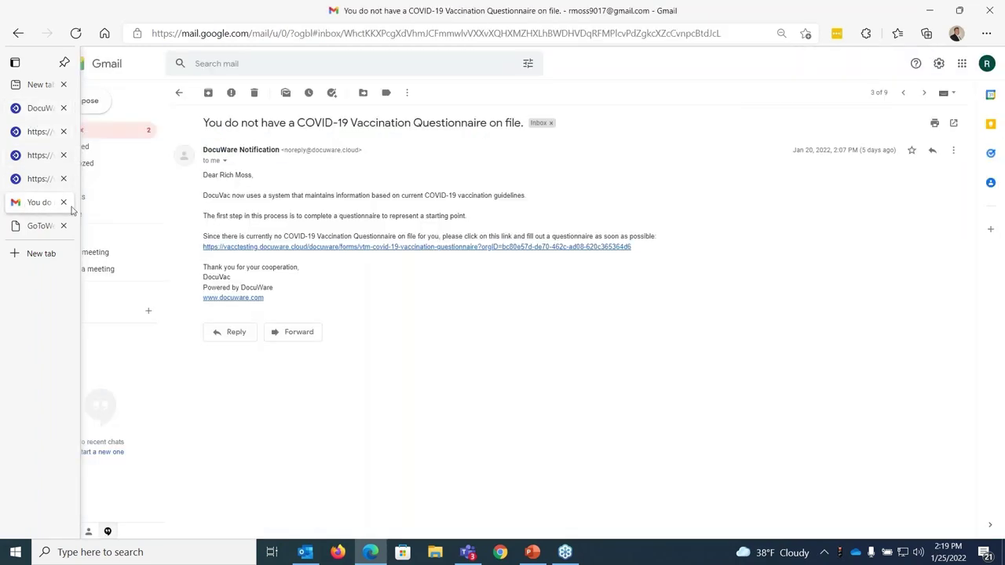
{"action": "left_click", "coordinate": [179, 93]}
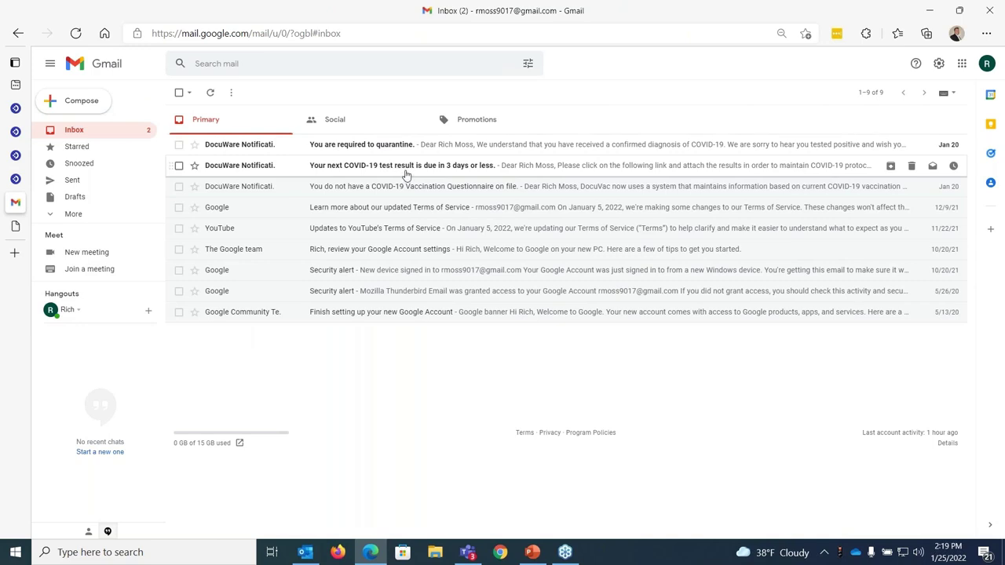
{"action": "left_click", "coordinate": [407, 172]}
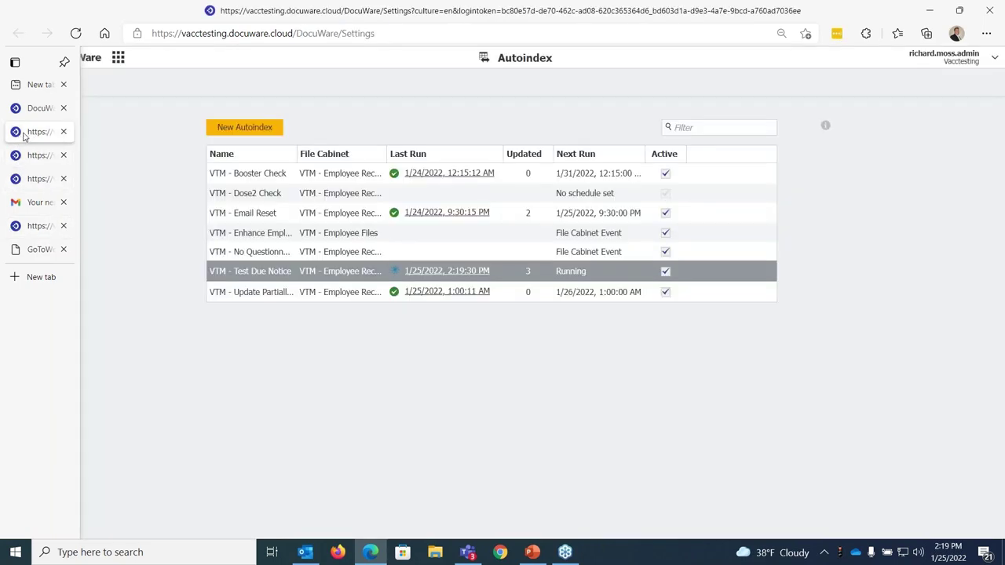
Step: Open the COVID-19 Test Result form linked in the email and fill in the employee's first name, last name and email address
{"action": "left_click", "coordinate": [23, 109]}
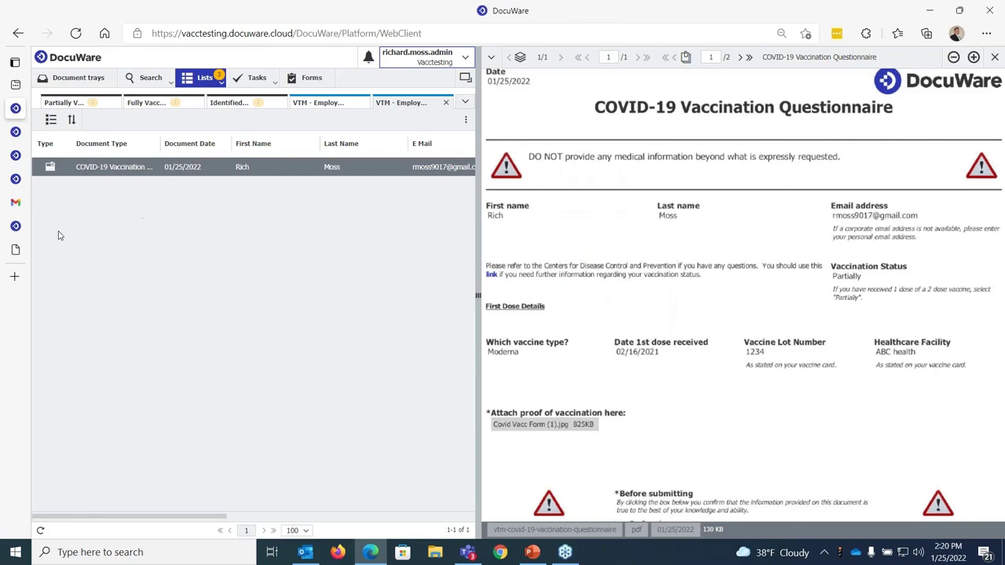
{"action": "left_click", "coordinate": [16, 204]}
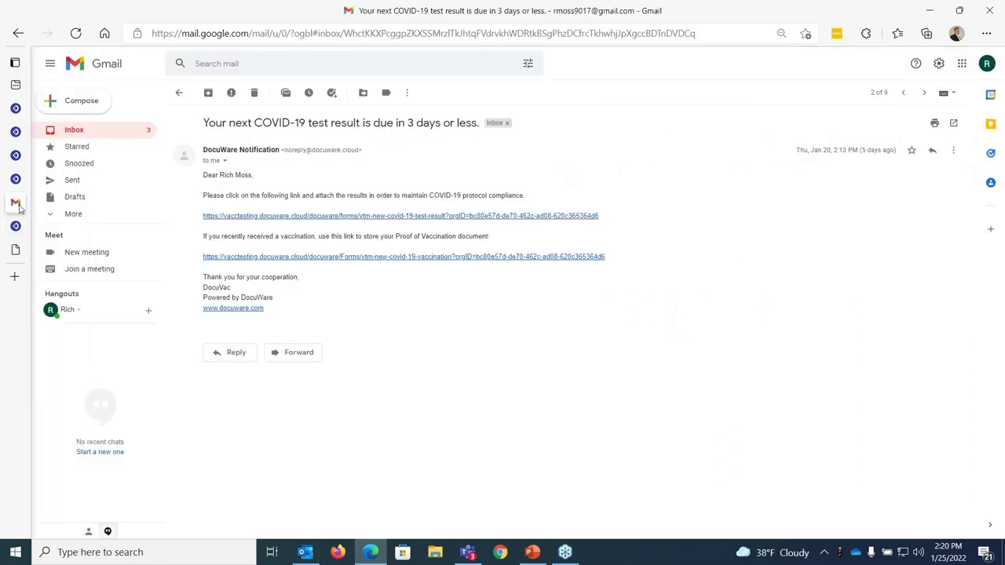
{"action": "left_click", "coordinate": [236, 219]}
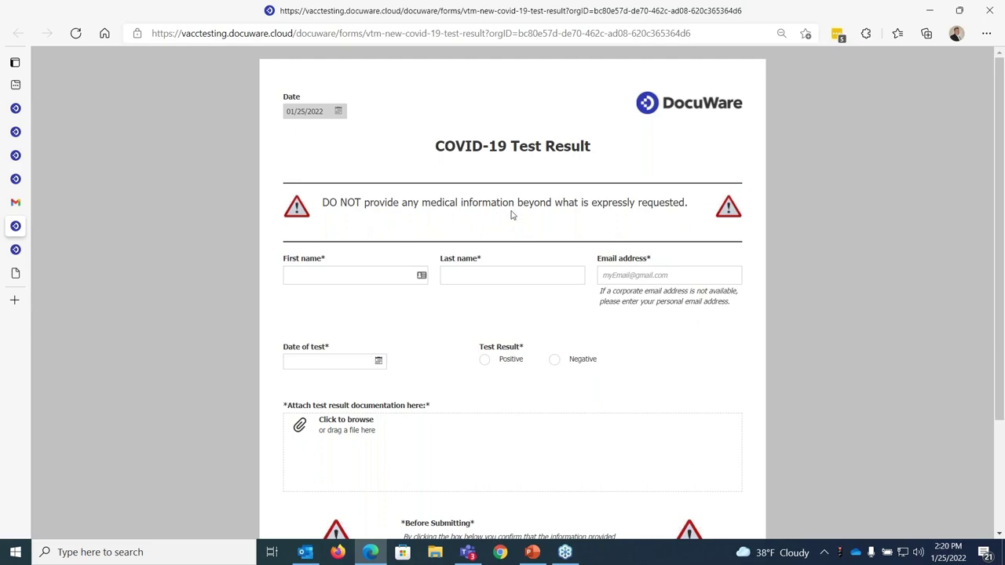
{"action": "left_click", "coordinate": [388, 275]}
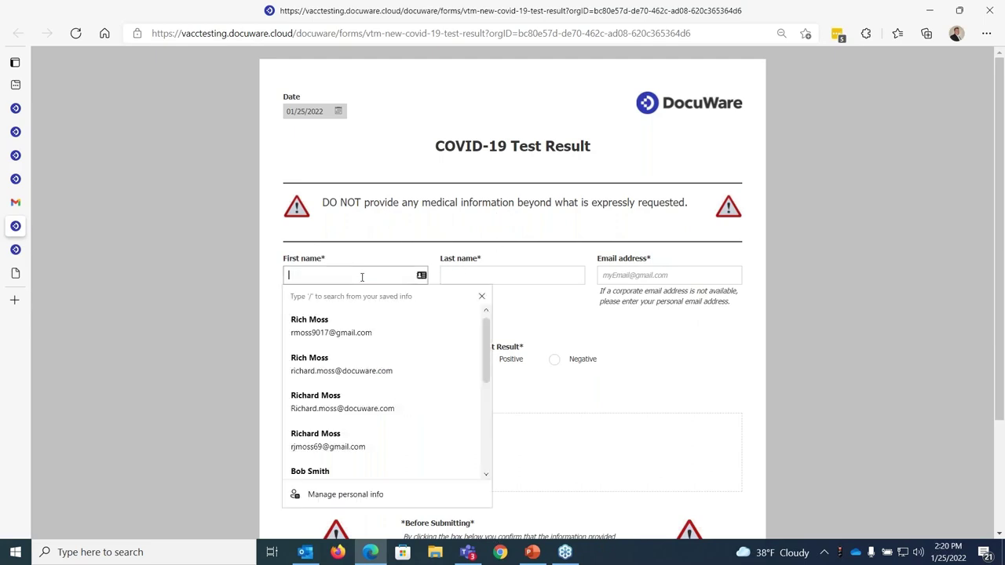
{"action": "left_click", "coordinate": [314, 325]}
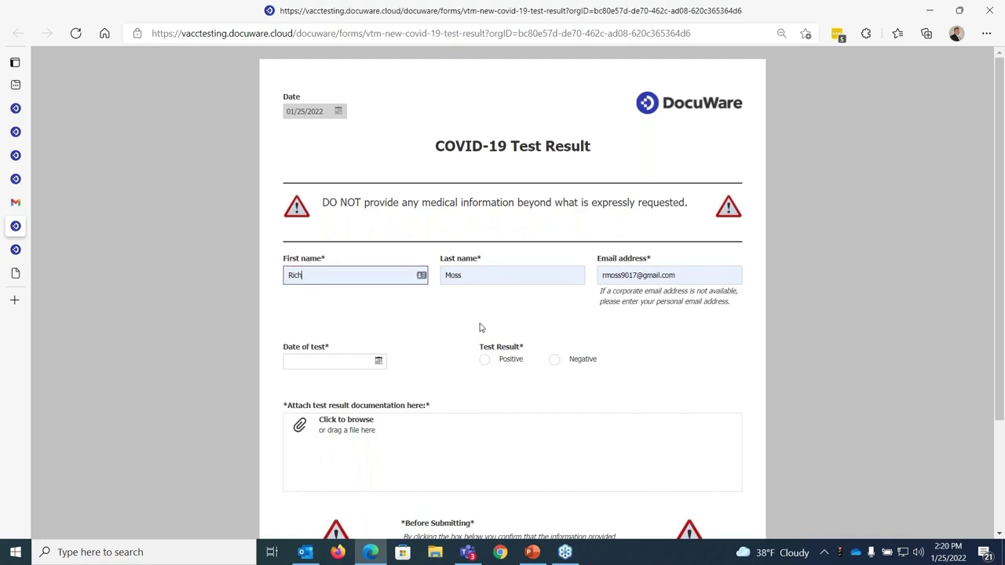
Step: Set the date of test to 01/25/2022 and the test result to Positive
{"action": "left_click", "coordinate": [378, 361]}
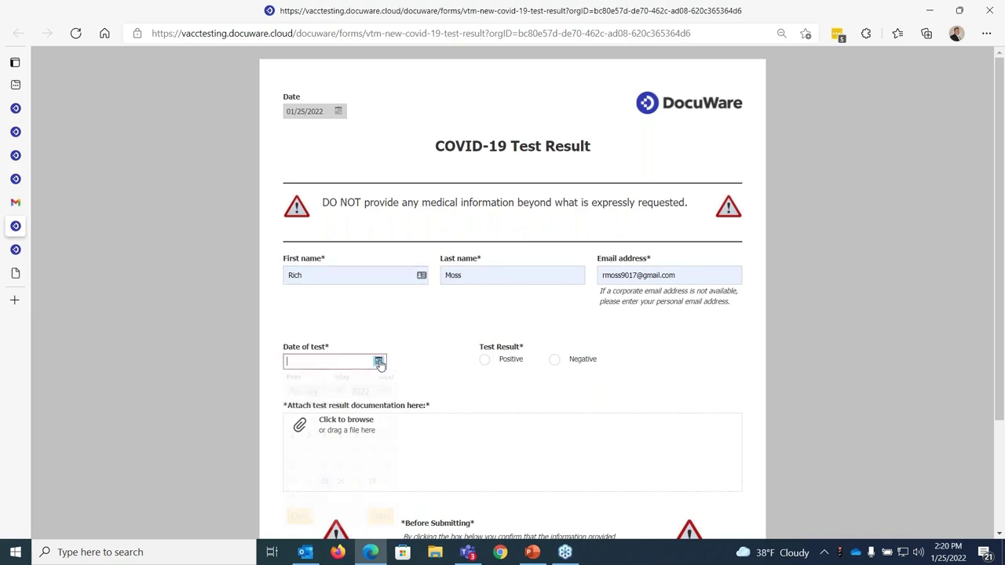
{"action": "key", "text": "Return"}
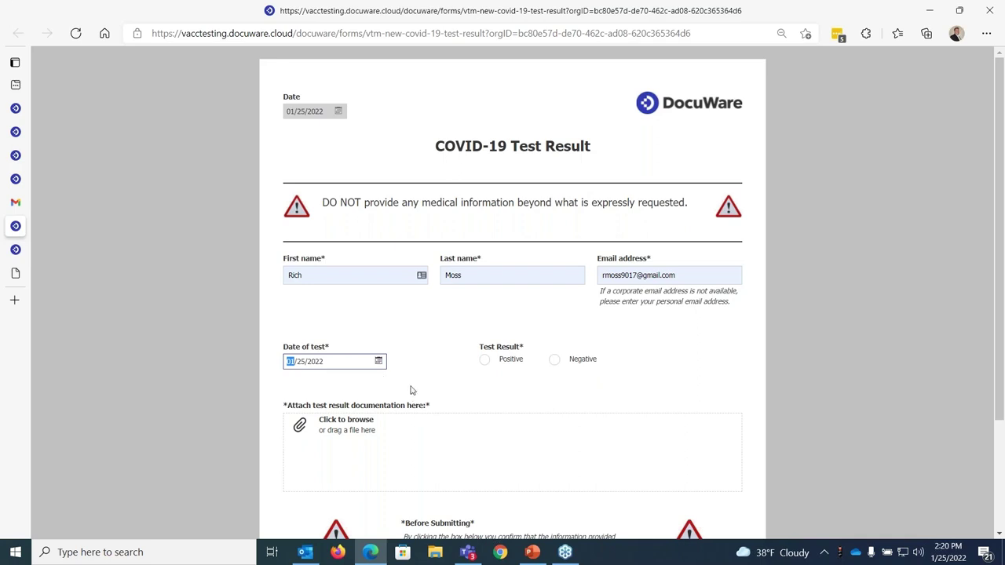
{"action": "left_click", "coordinate": [484, 360]}
Step: Attach the employee's COVID-19 test result PDF from the VTM folder, and confirm and submit the test result form
{"action": "left_click", "coordinate": [333, 421]}
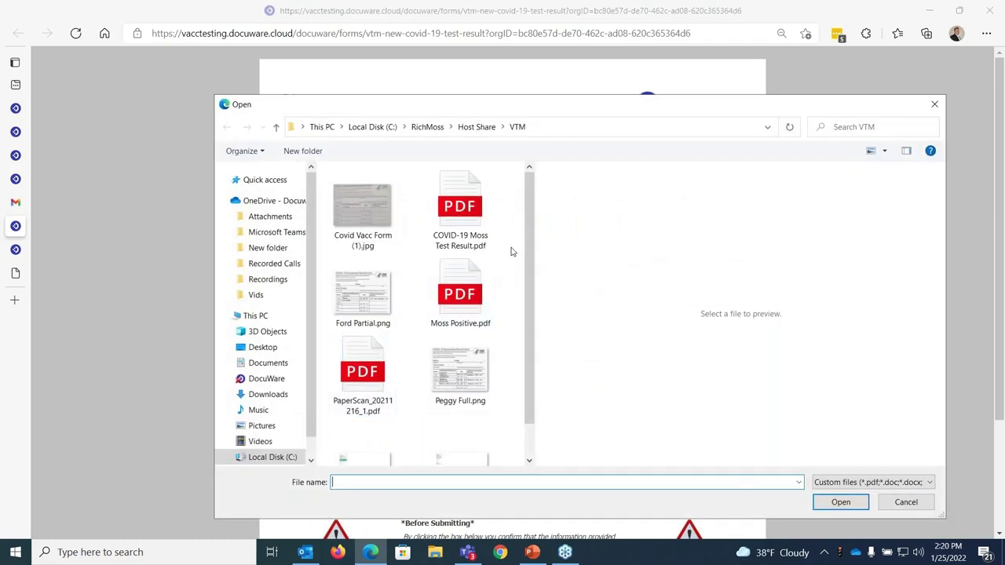
{"action": "left_click", "coordinate": [480, 212]}
{"action": "left_click", "coordinate": [832, 502]}
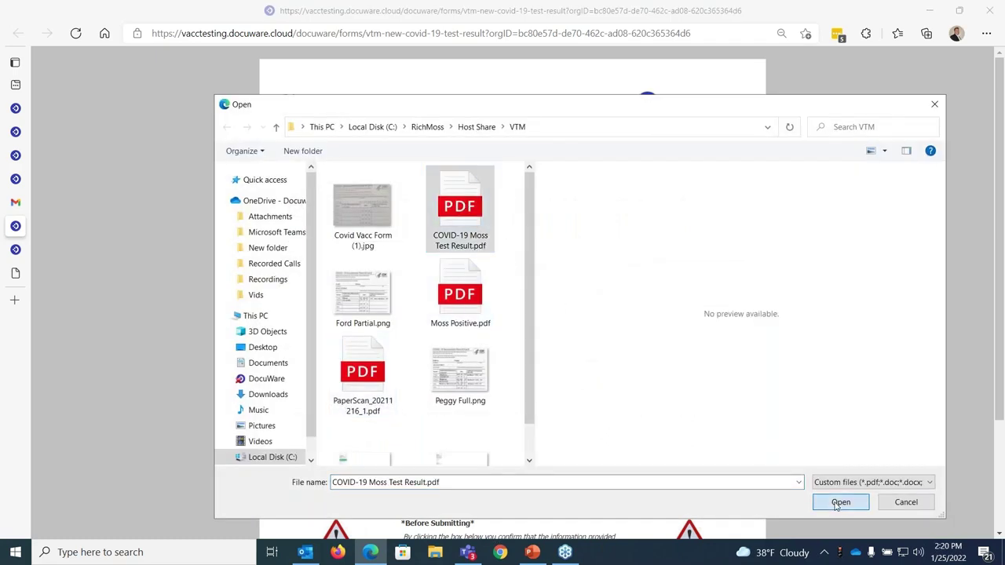
{"action": "scroll", "coordinate": [426, 436], "scroll_direction": "down", "scroll_amount": 1}
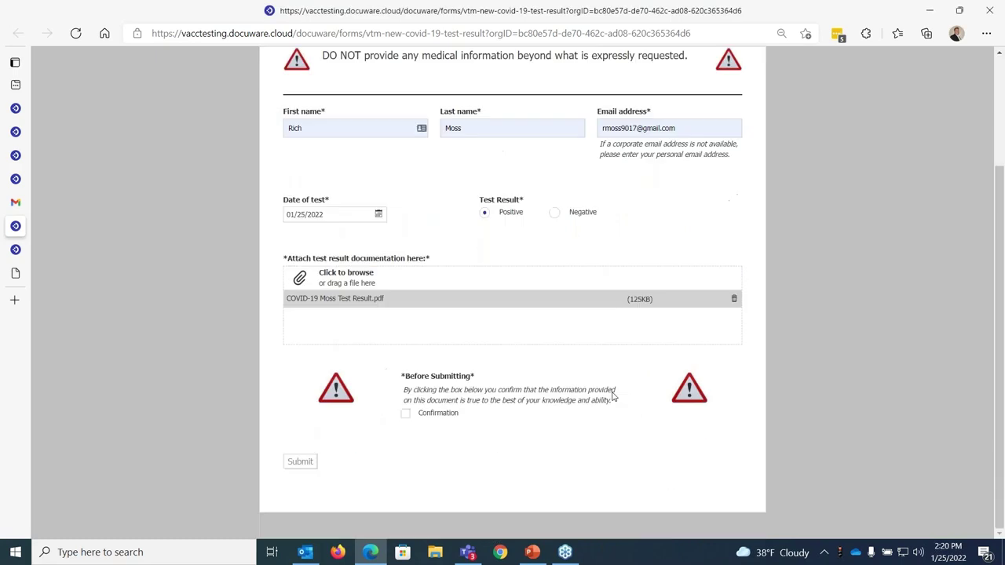
{"action": "left_click", "coordinate": [406, 414]}
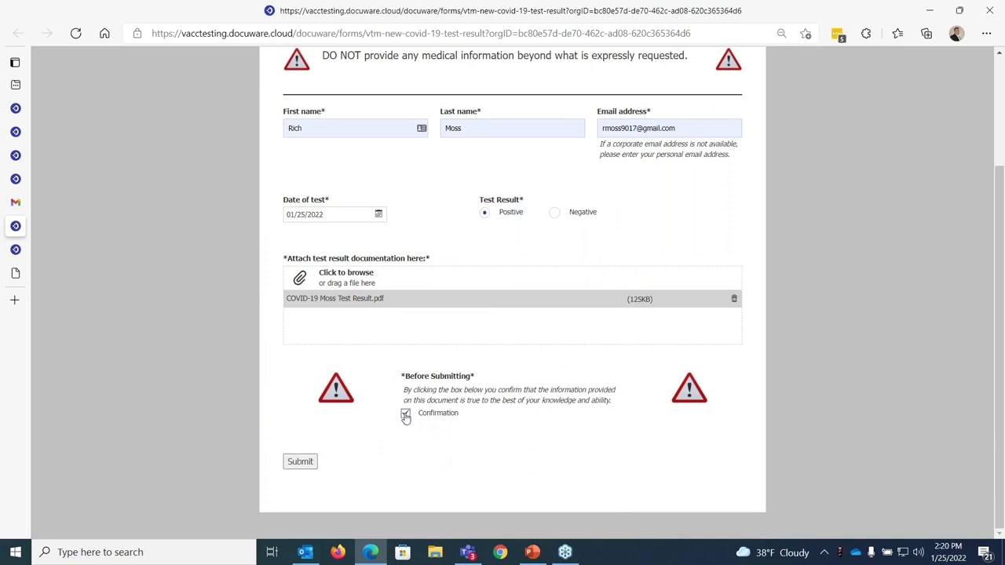
{"action": "left_click", "coordinate": [296, 464]}
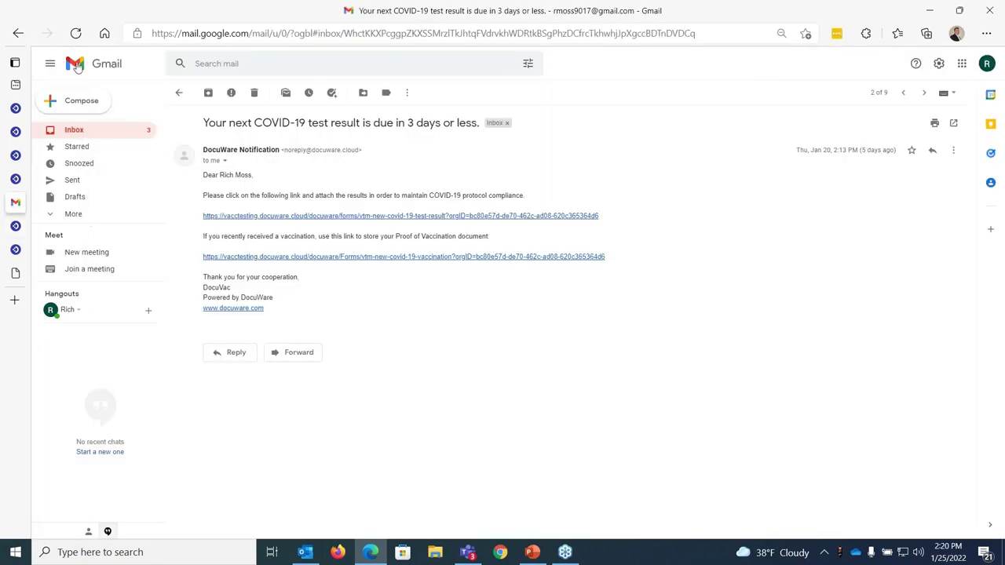
Step: Return to the Gmail inbox and open the "You are required to quarantine." notification
{"action": "left_click", "coordinate": [177, 92]}
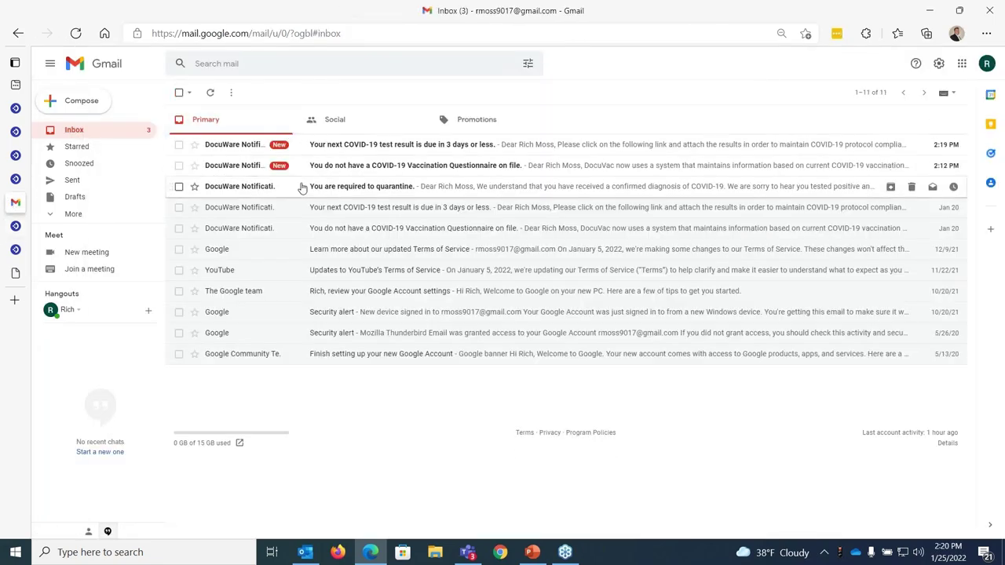
{"action": "left_click", "coordinate": [293, 188]}
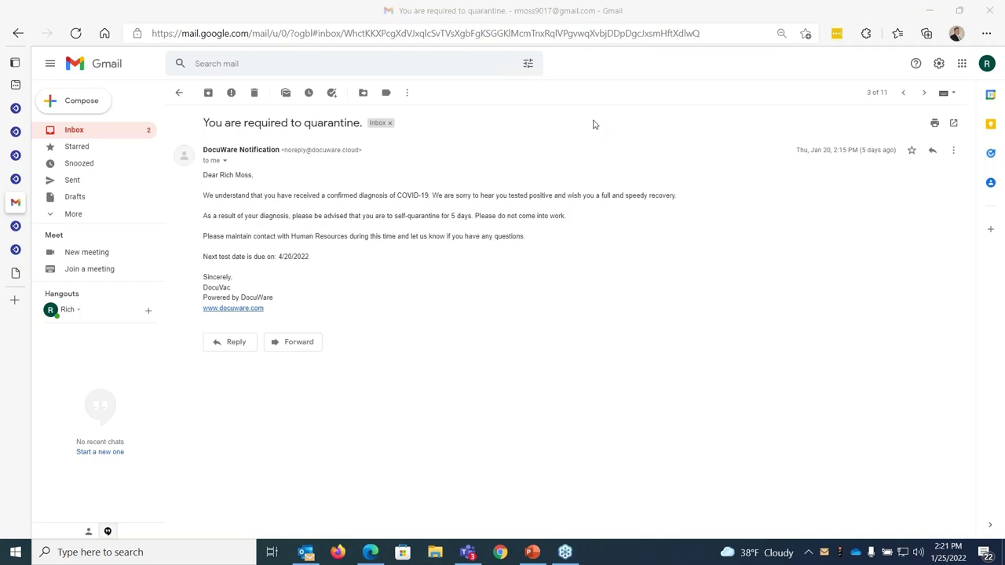
Step: Switch back to DocuWare and open the VTM - Employee Records list of partially vaccinated employees
{"action": "left_click", "coordinate": [15, 108]}
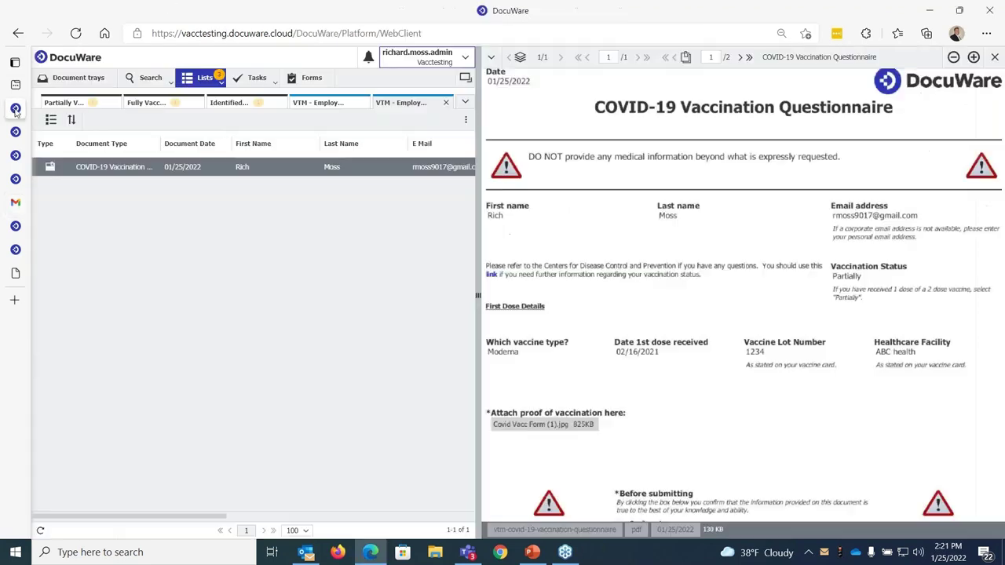
{"action": "left_click", "coordinate": [250, 78]}
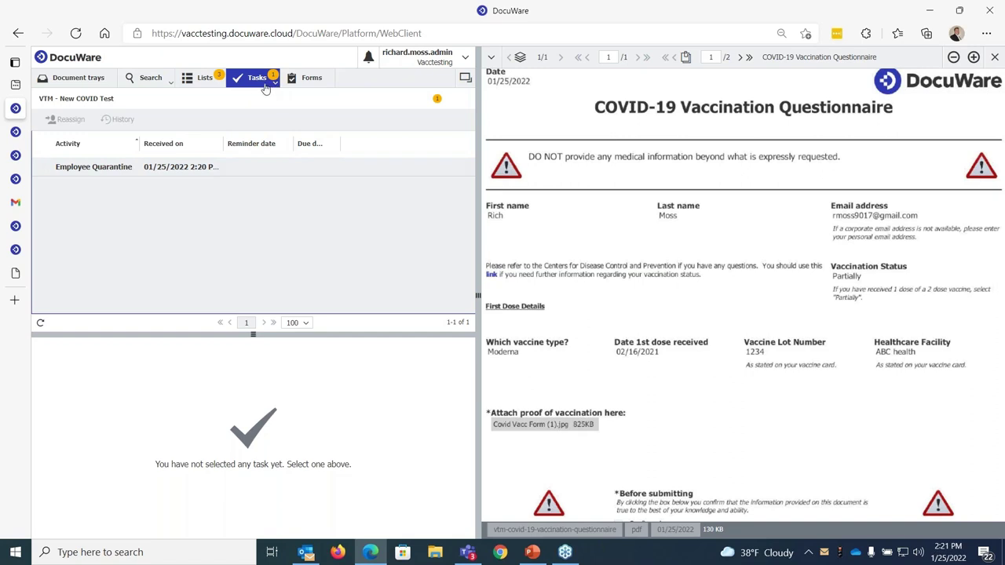
{"action": "left_click", "coordinate": [228, 87]}
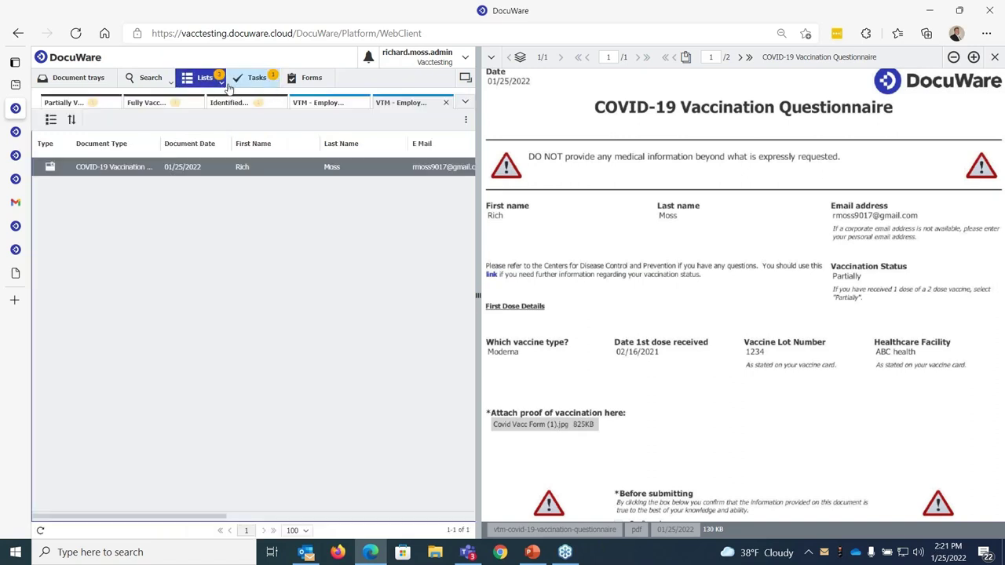
{"action": "left_click", "coordinate": [224, 85]}
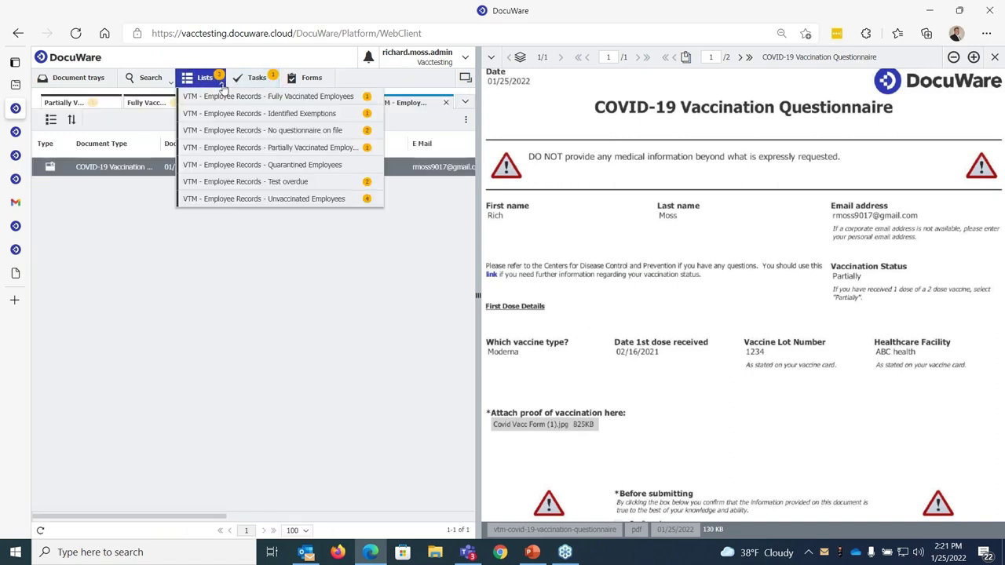
{"action": "left_click", "coordinate": [306, 147]}
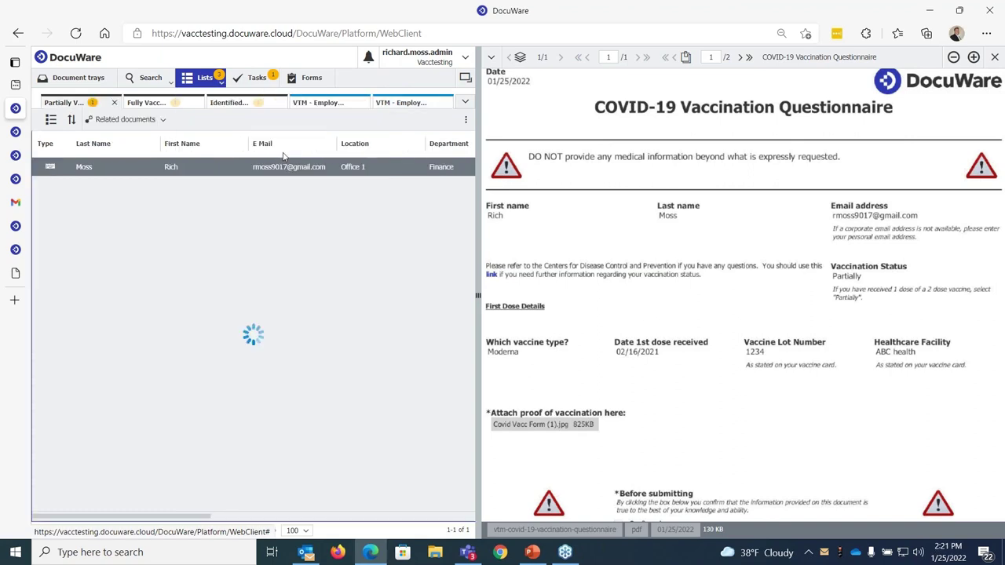
Step: Open the Employee Quarantine task under VTM - New COVID Test and set the last date worked to 01/25/2022
{"action": "left_click", "coordinate": [250, 78]}
{"action": "left_click", "coordinate": [237, 164]}
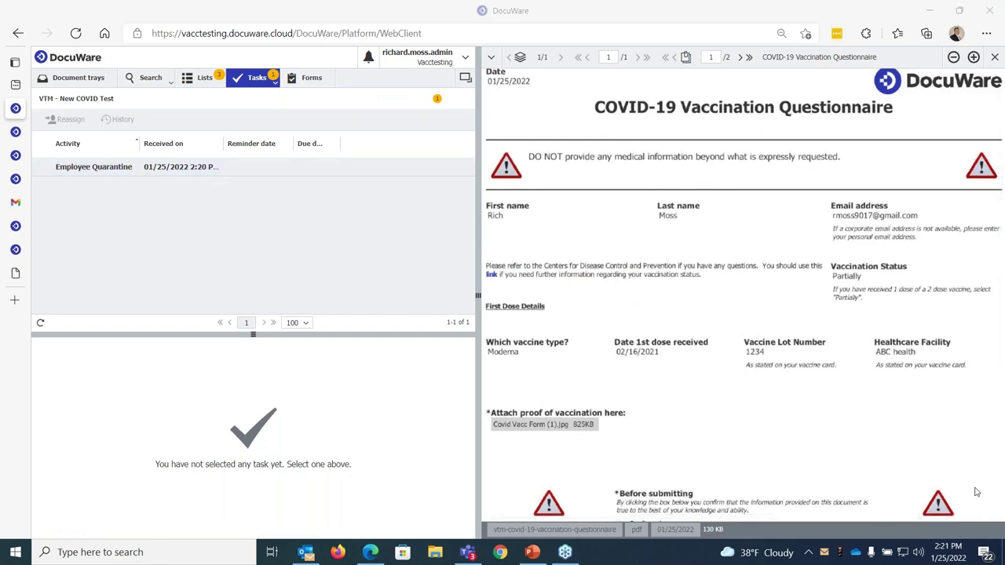
{"action": "left_click", "coordinate": [240, 173]}
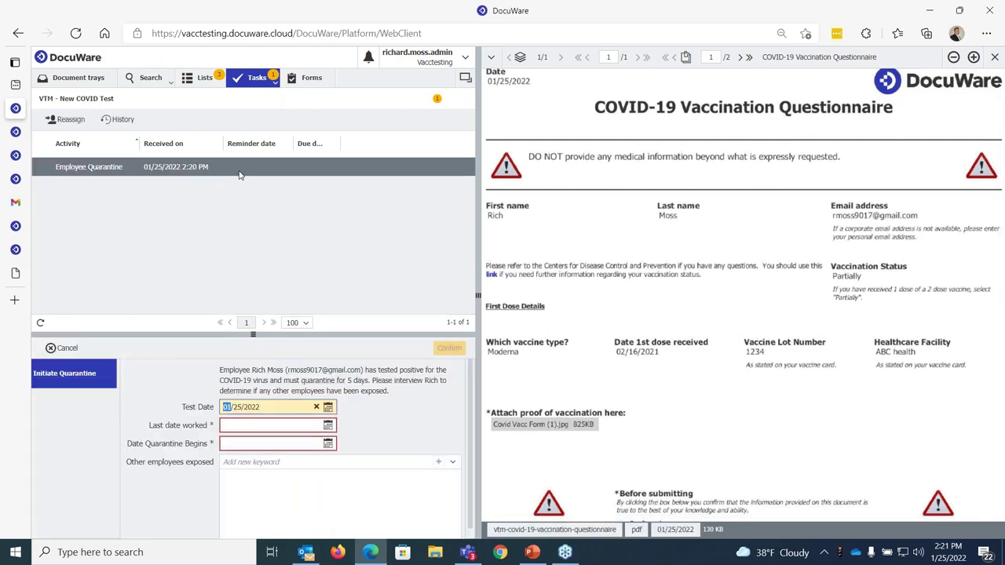
{"action": "left_click", "coordinate": [267, 425]}
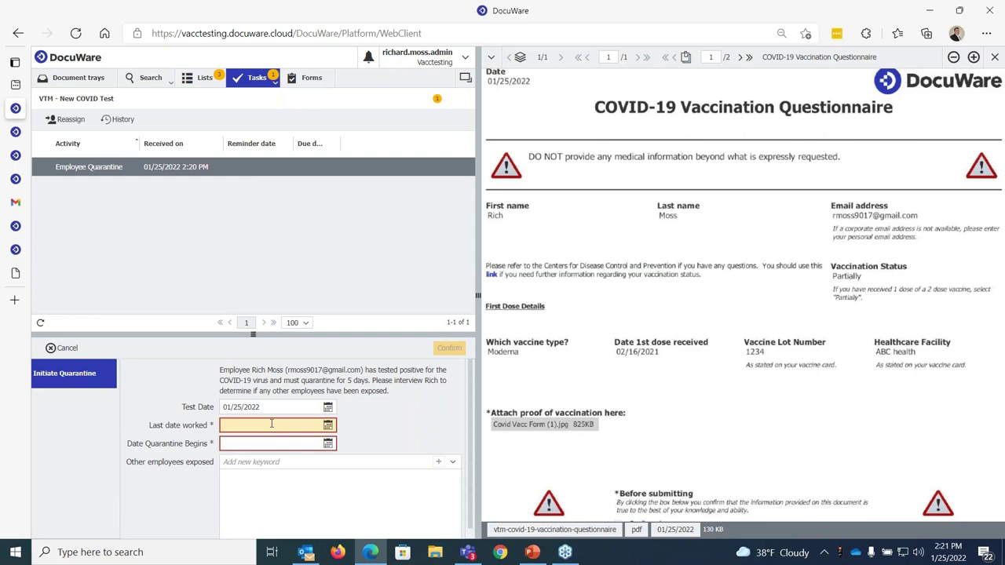
{"action": "key", "text": "Down"}
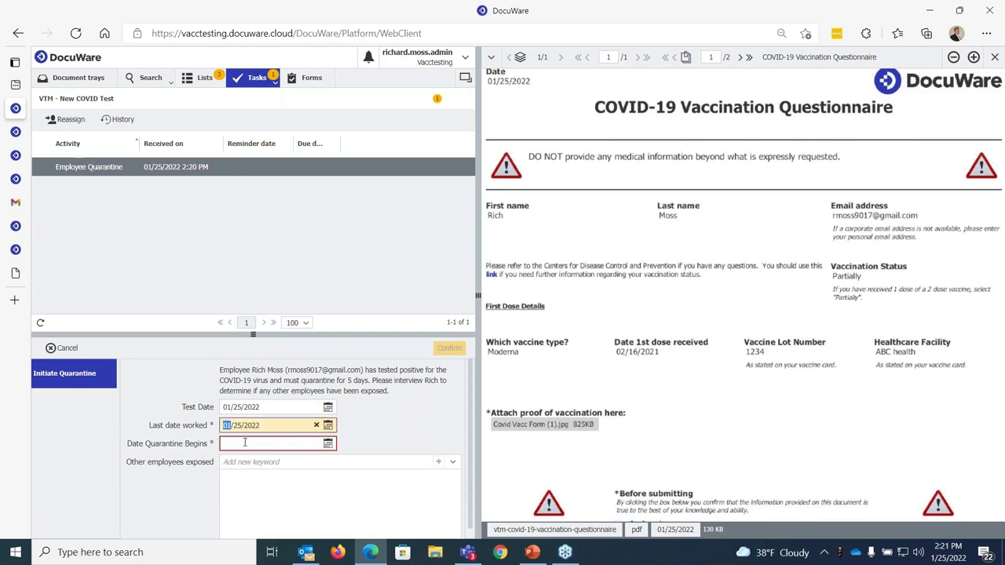
Step: Set the date quarantine begins to 01/26/2022, leave other exposed employees empty, and confirm the Initiate Quarantine task
{"action": "left_click", "coordinate": [245, 442]}
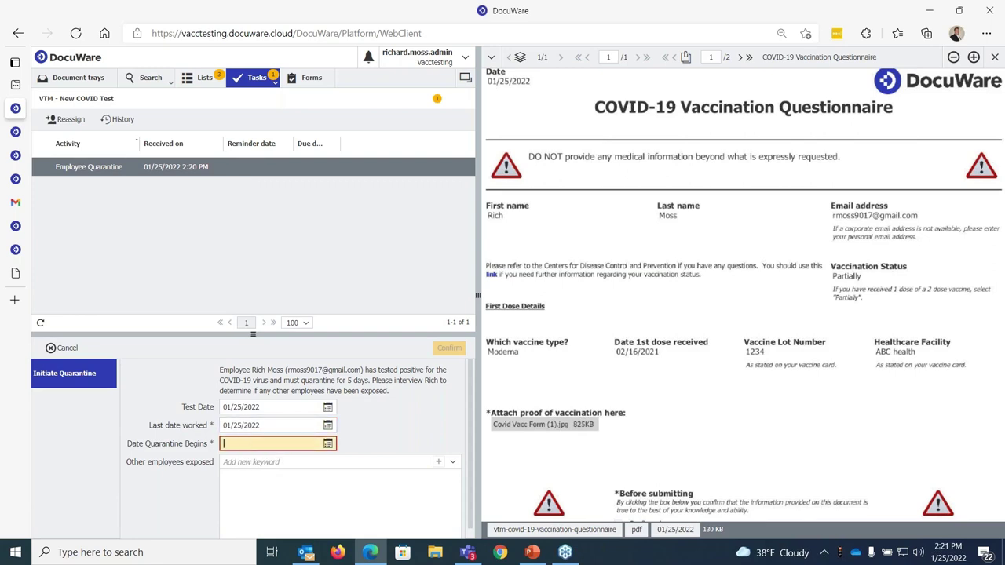
{"action": "left_click", "coordinate": [327, 443]}
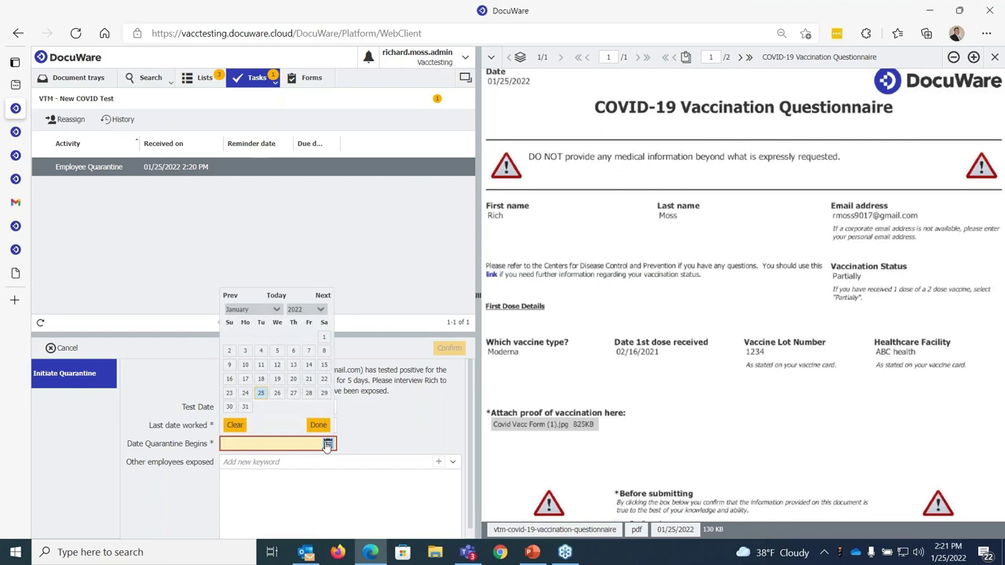
{"action": "left_click", "coordinate": [276, 393]}
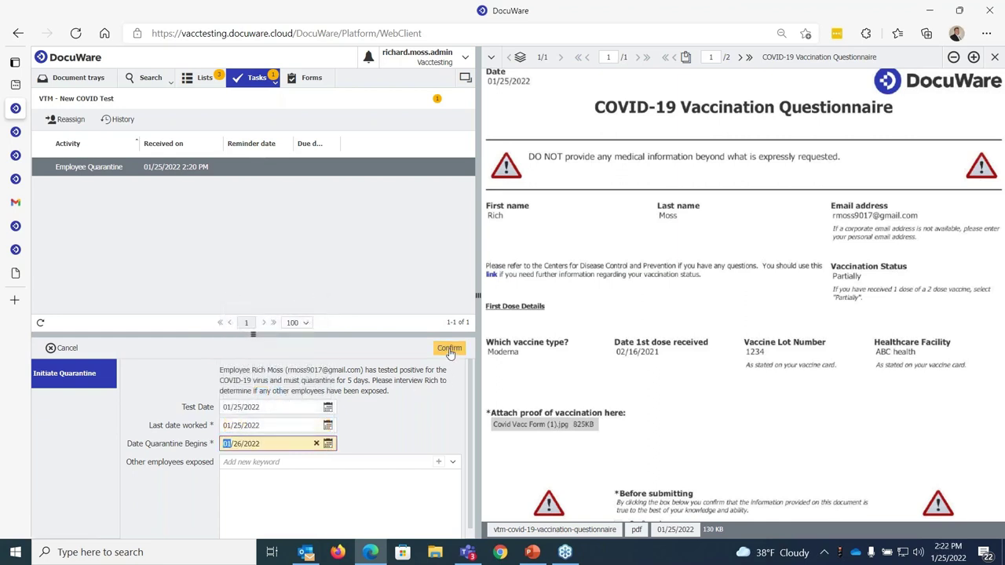
{"action": "scroll", "coordinate": [390, 465], "scroll_direction": "down", "scroll_amount": 1}
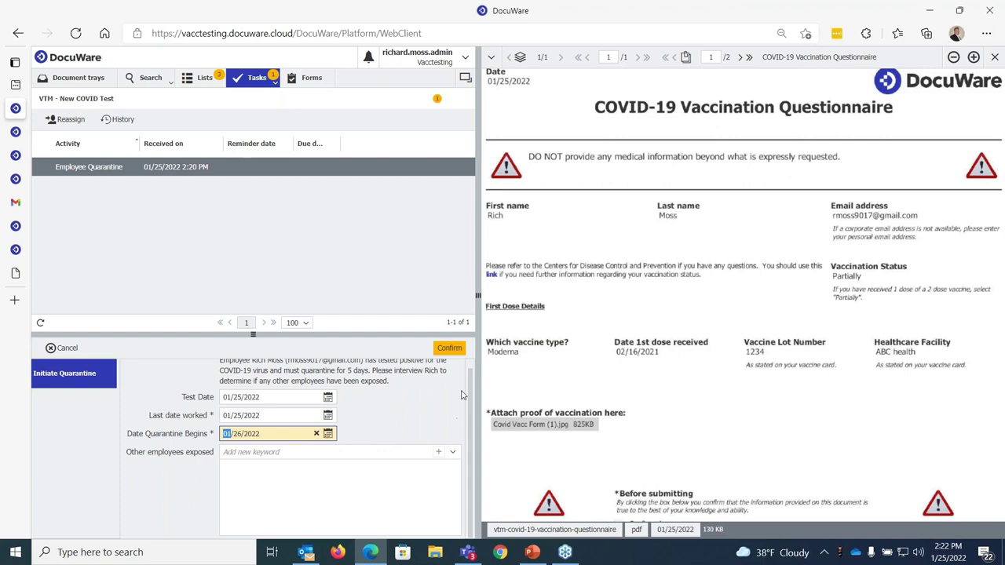
{"action": "left_click", "coordinate": [449, 348]}
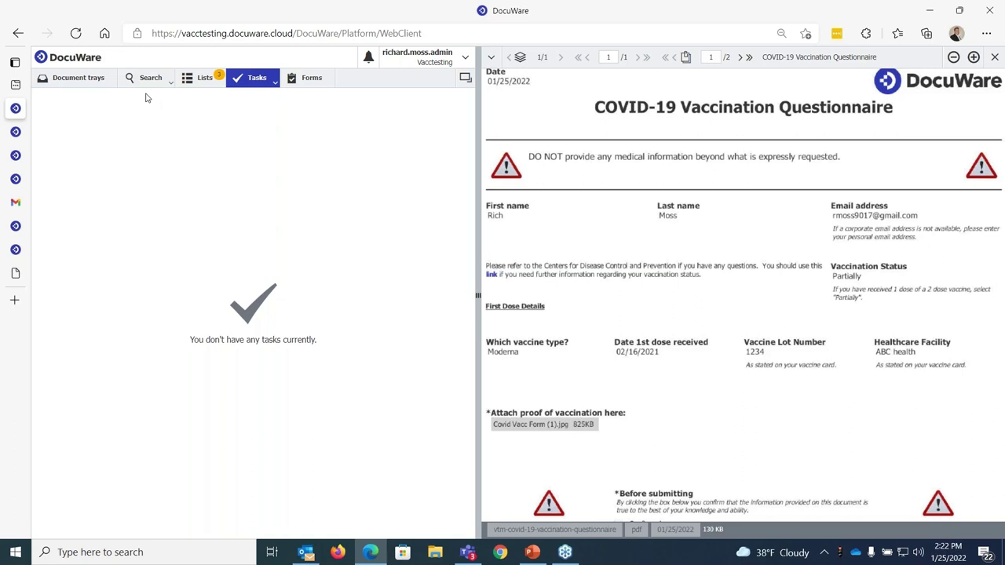
Step: Open the VTM - Employee Records list of quarantined employees
{"action": "left_click", "coordinate": [204, 80]}
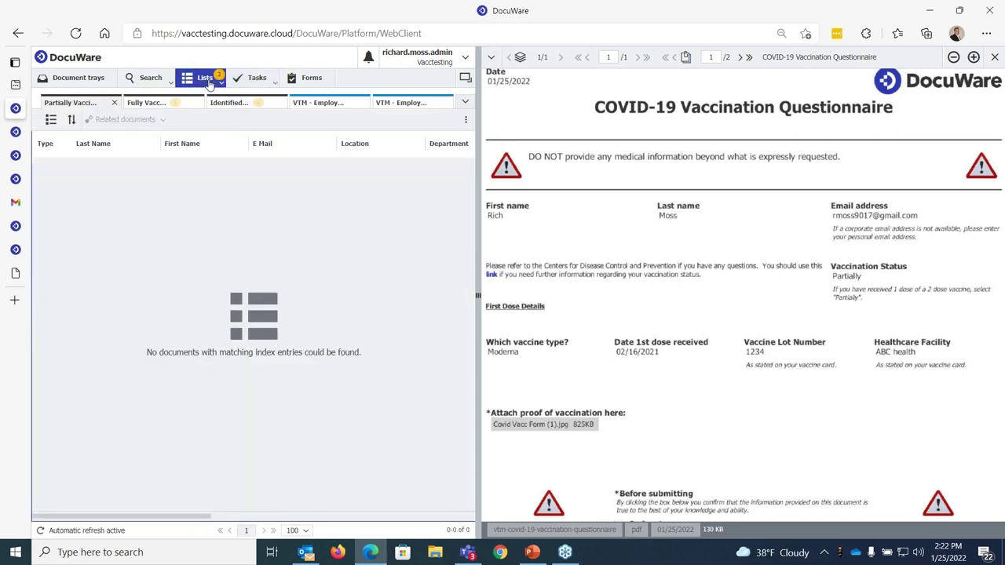
{"action": "left_click", "coordinate": [220, 82]}
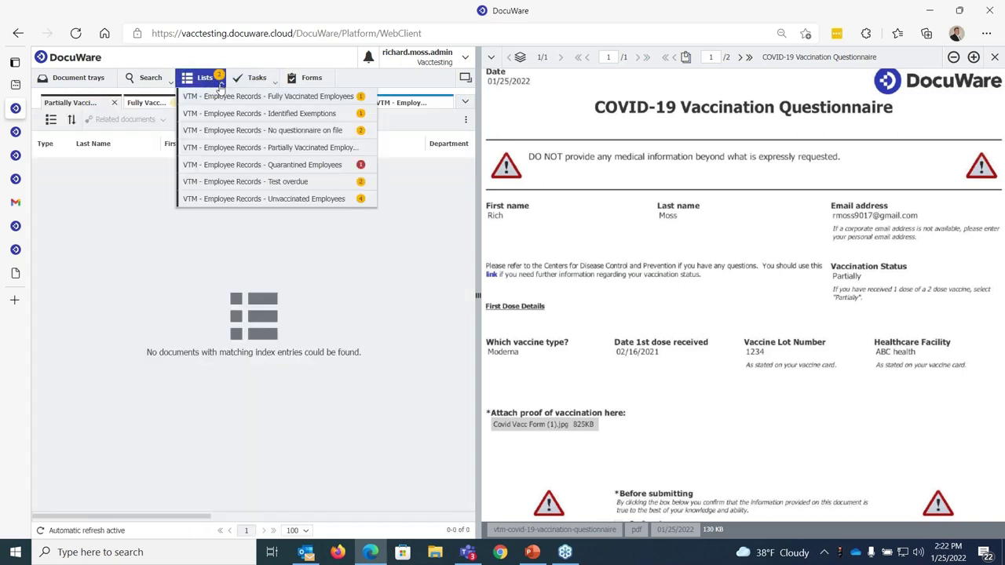
{"action": "left_click", "coordinate": [260, 169]}
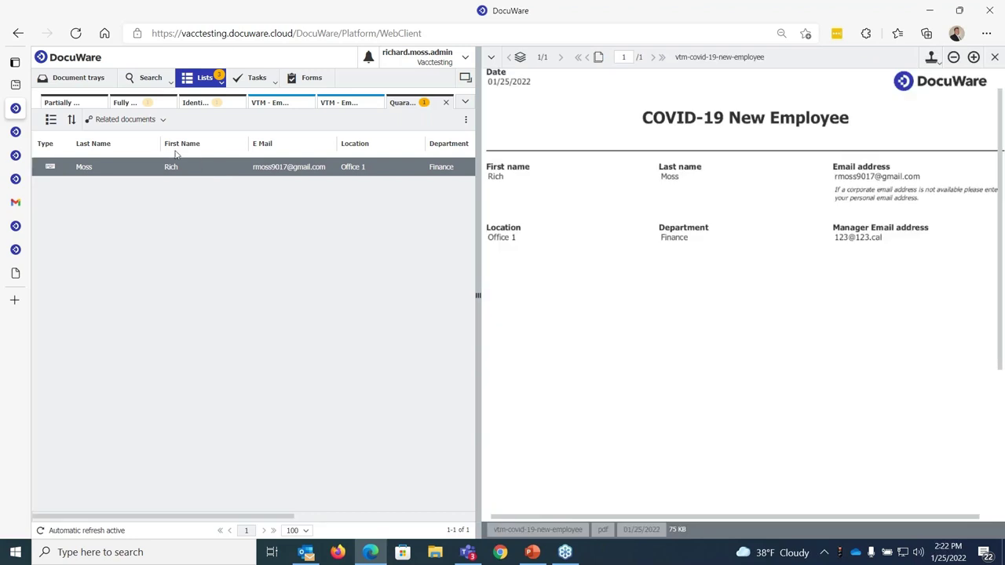
Step: Open the quarantined employee's related VTM - Employee Record documents and display the COVID-19 Test Result
{"action": "left_click", "coordinate": [124, 119]}
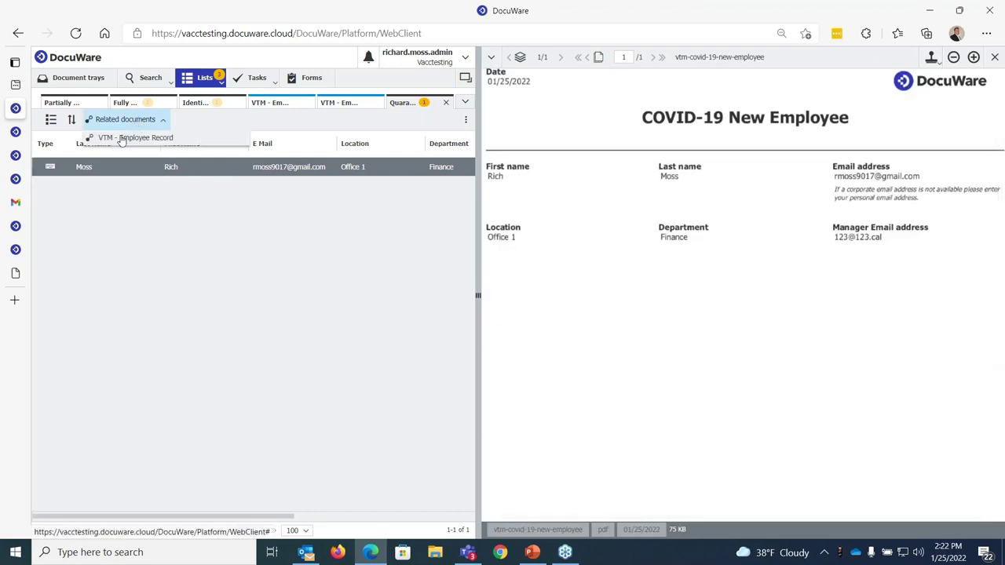
{"action": "left_click", "coordinate": [126, 135]}
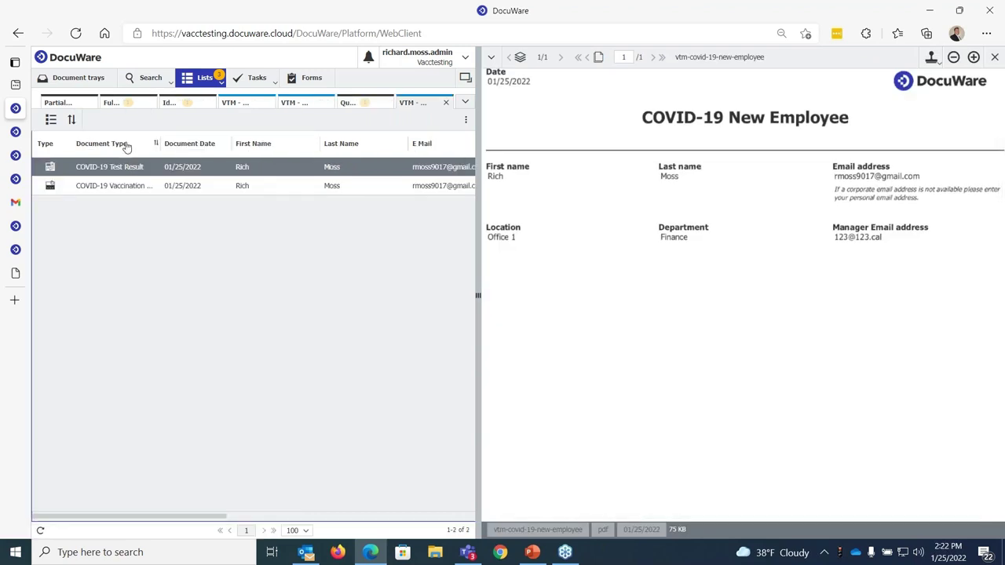
{"action": "left_click", "coordinate": [199, 167]}
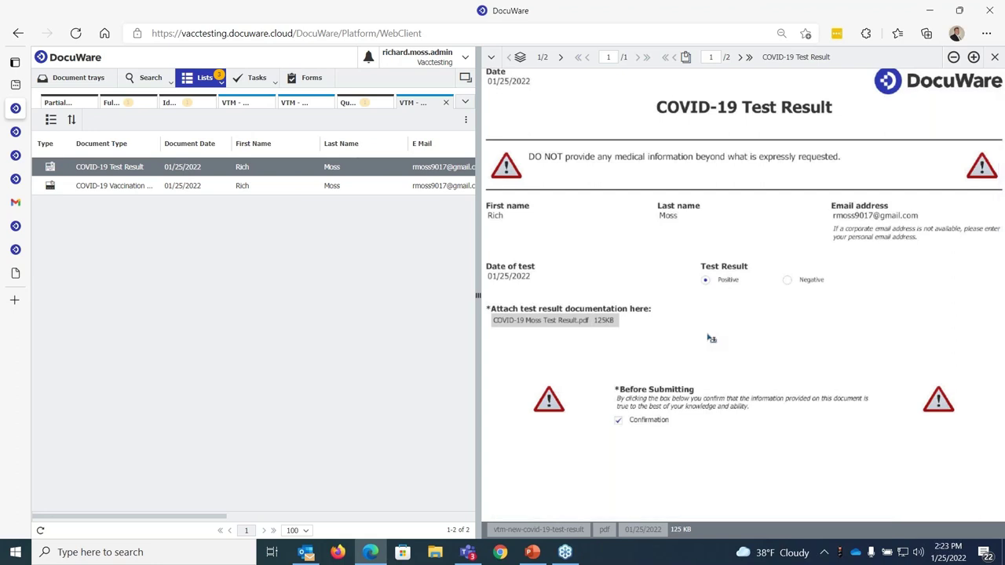
{"action": "left_click", "coordinate": [218, 83]}
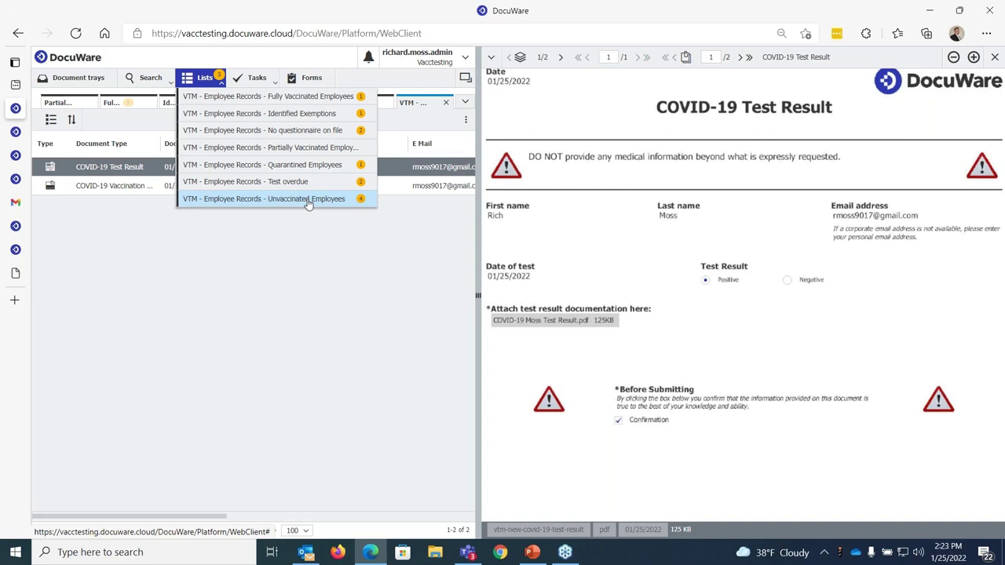
{"action": "left_click", "coordinate": [296, 253]}
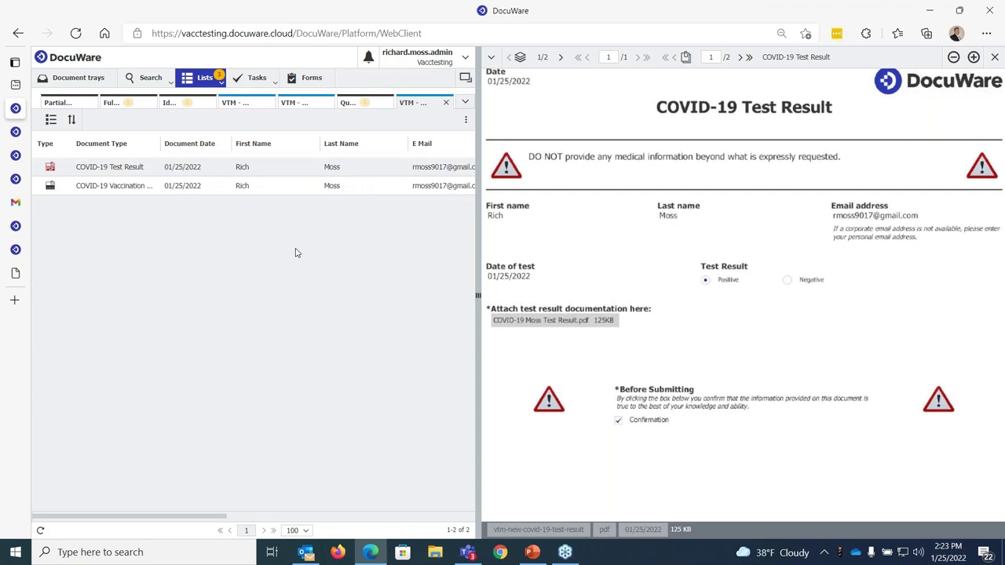